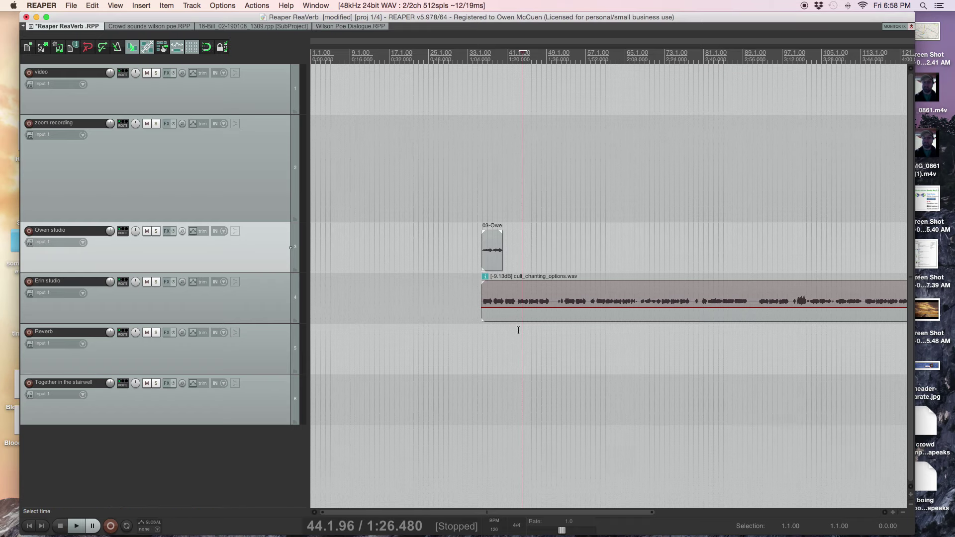
Drag IMG_4166.MOV from the Audio Drama folder in Finder onto REAPER's video track
scroll(518, 330, "down", 2)
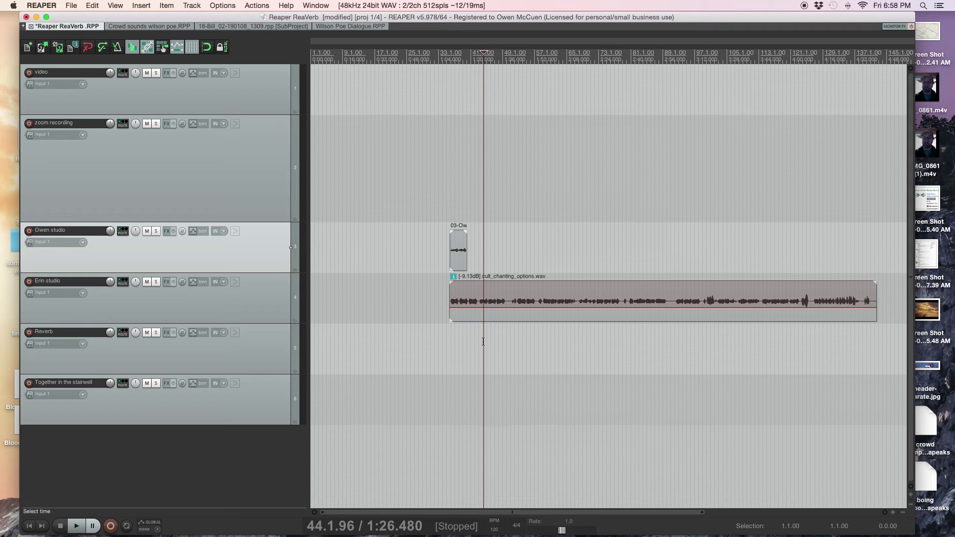
mouse_move(127, 534)
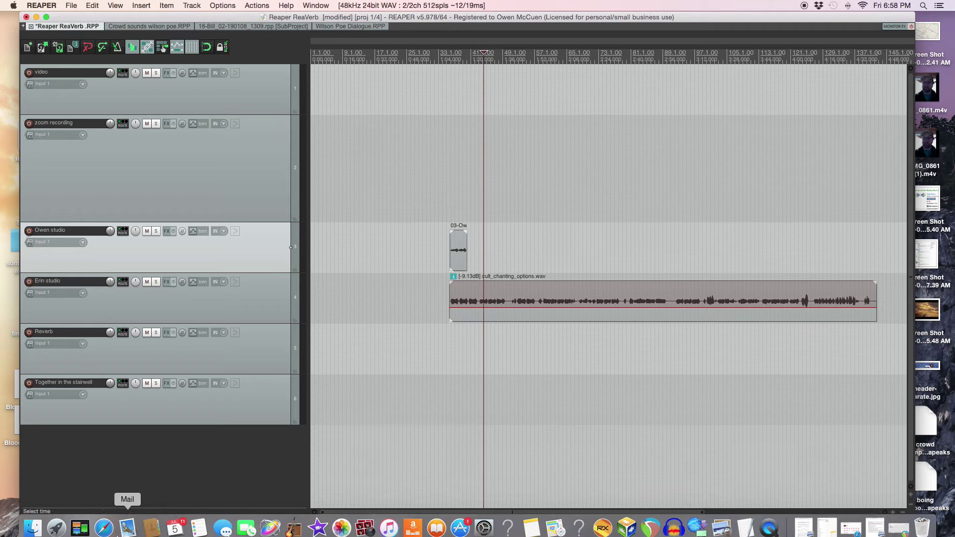
left_click(32, 521)
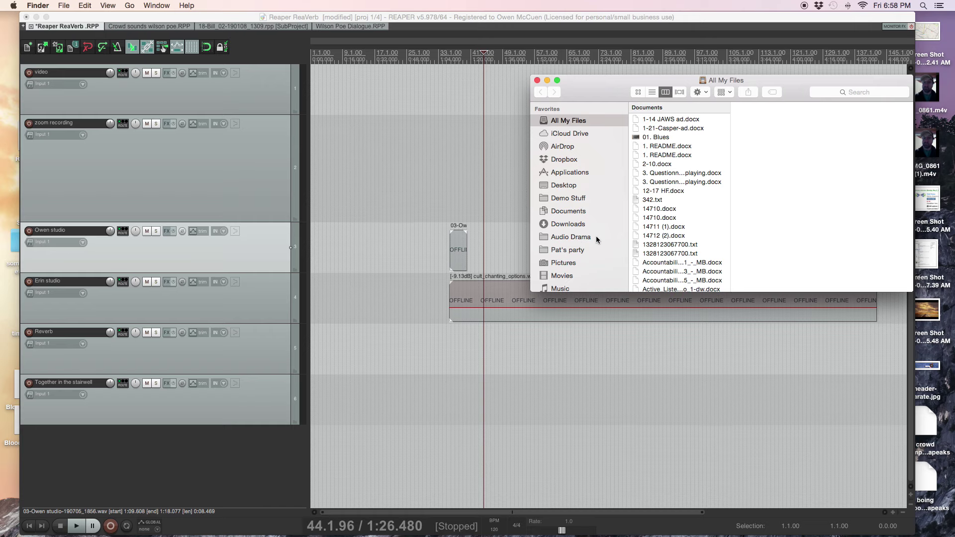
left_click(587, 238)
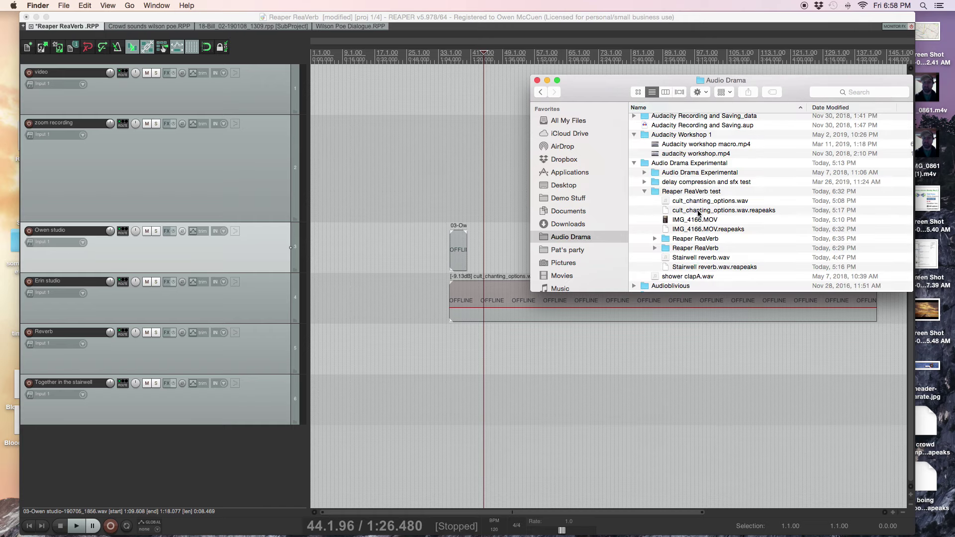
scroll(671, 210, "down", 1)
left_click(674, 212)
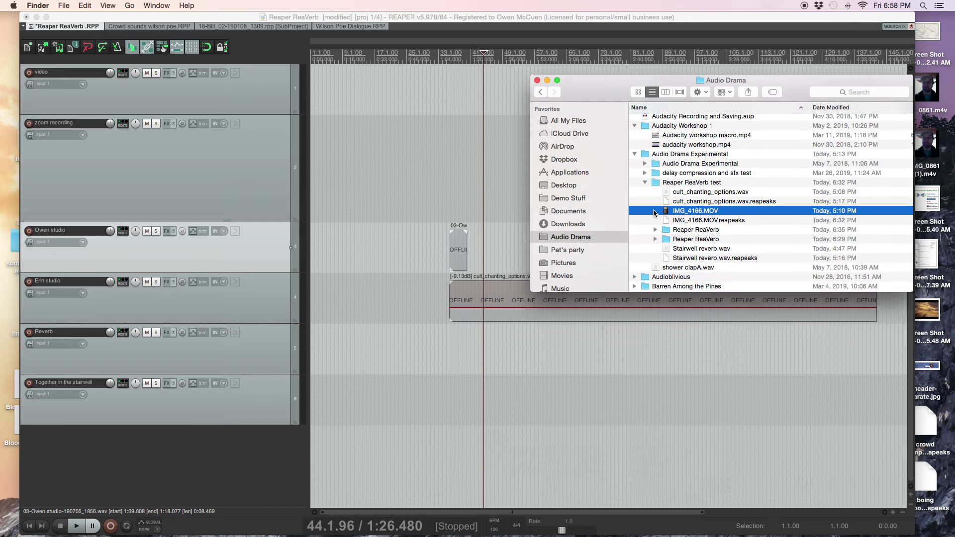
left_click_drag(654, 213, 308, 81)
Select Stairwell reverb.wav in the Reaper ReaVerb test folder
scroll(385, 104, "down", 2)
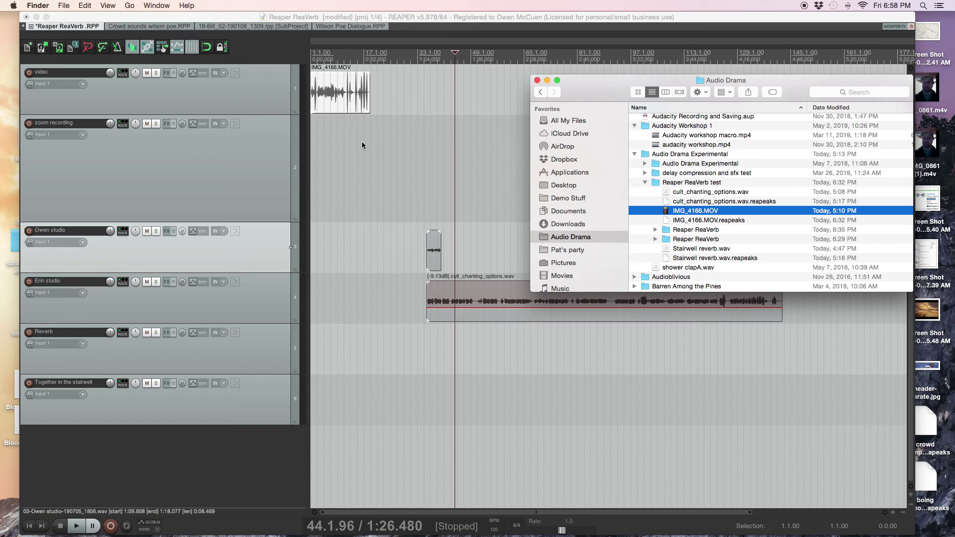
key("w")
scroll(363, 140, "up", 2)
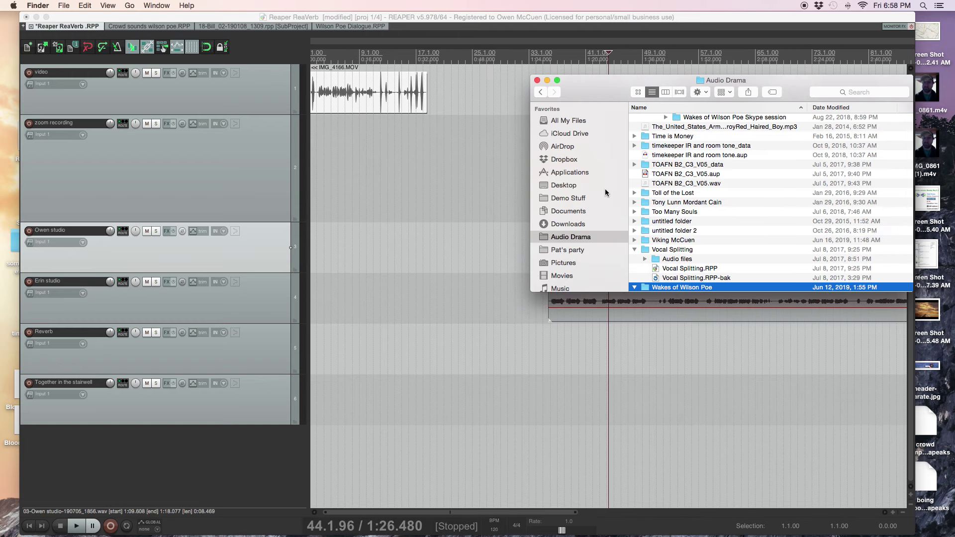
scroll(666, 237, "up", 5)
scroll(666, 194, "up", 10)
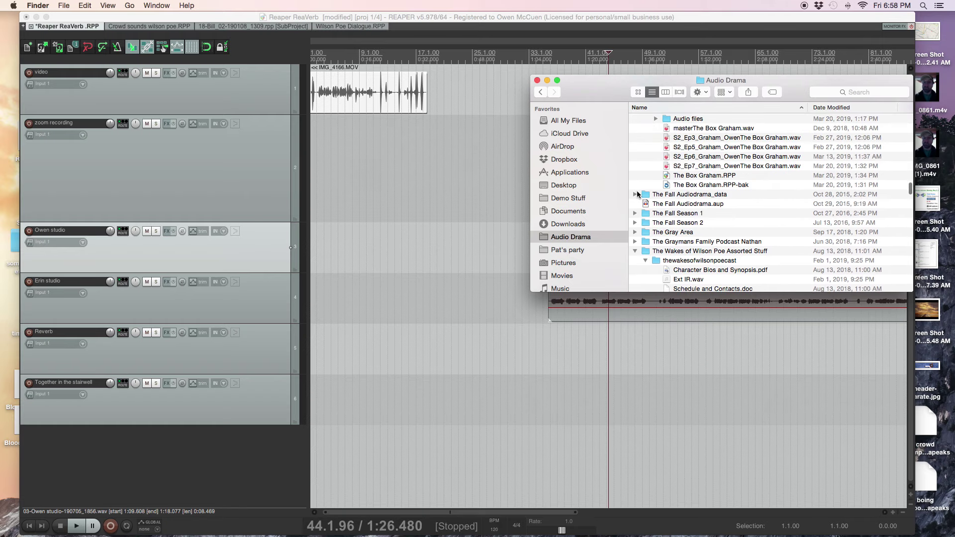
scroll(638, 193, "up", 15)
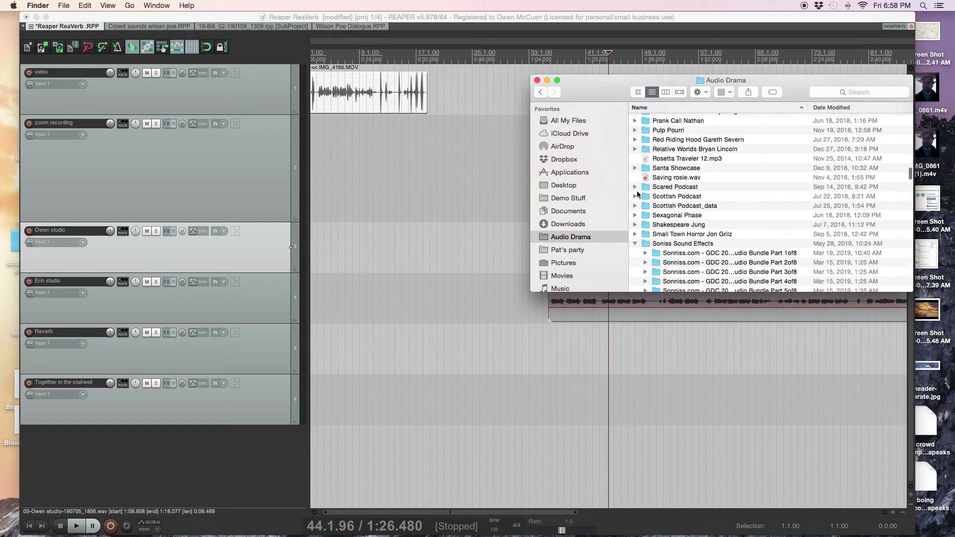
scroll(637, 194, "up", 10)
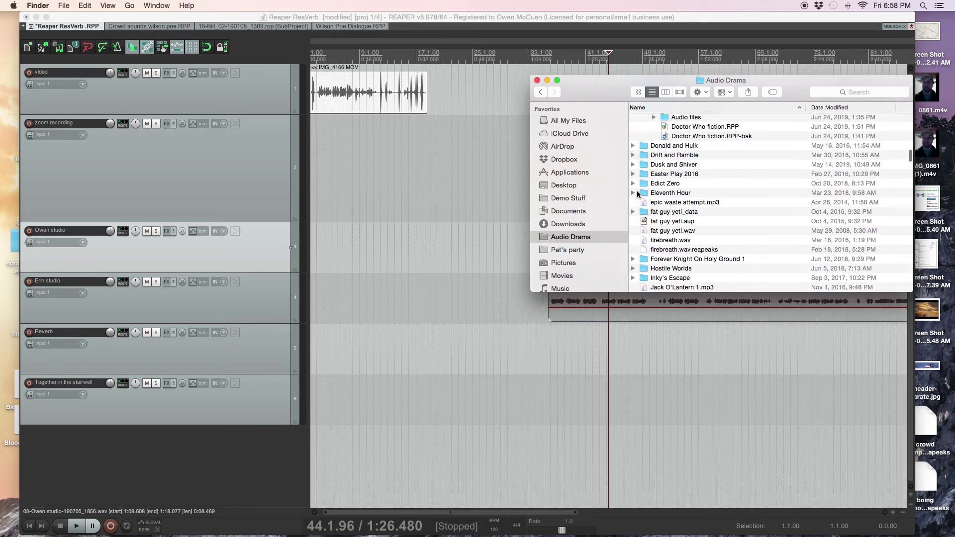
scroll(655, 199, "up", 10)
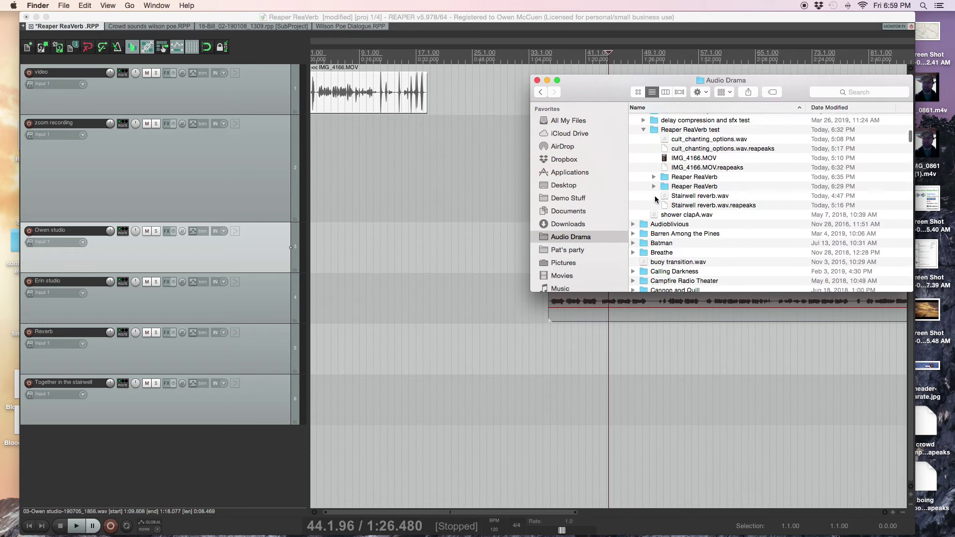
scroll(666, 207, "down", 1)
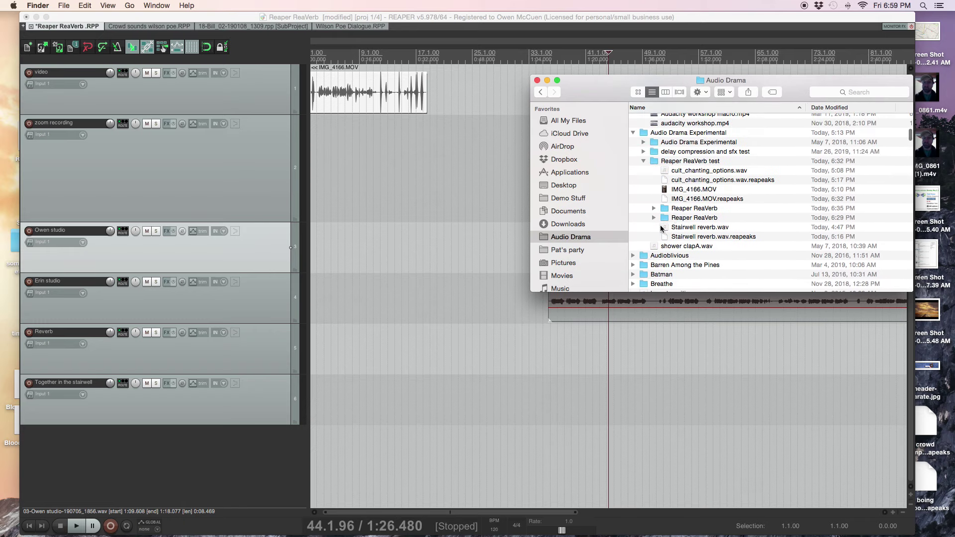
left_click(650, 228)
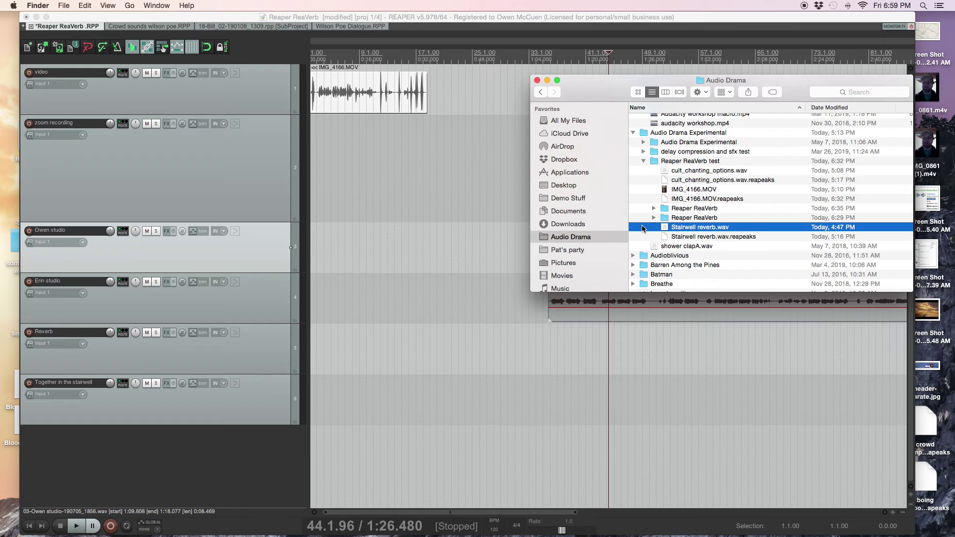
Drop Stairwell reverb.wav onto the zoom recording track and return to the project start
left_click_drag(642, 228, 469, 188)
scroll(490, 190, "down", 1)
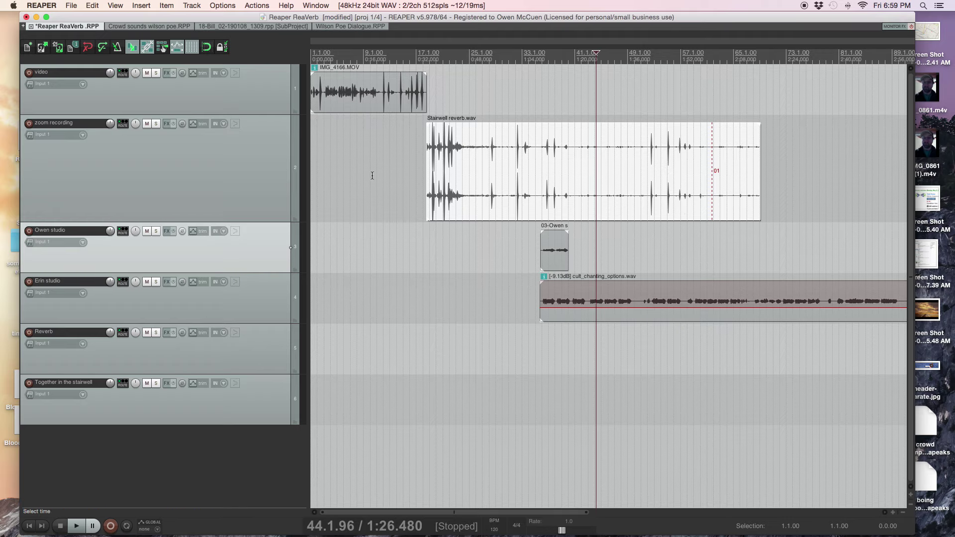
key("Home")
Select the video track and open the View menu
scroll(372, 165, "up", 6)
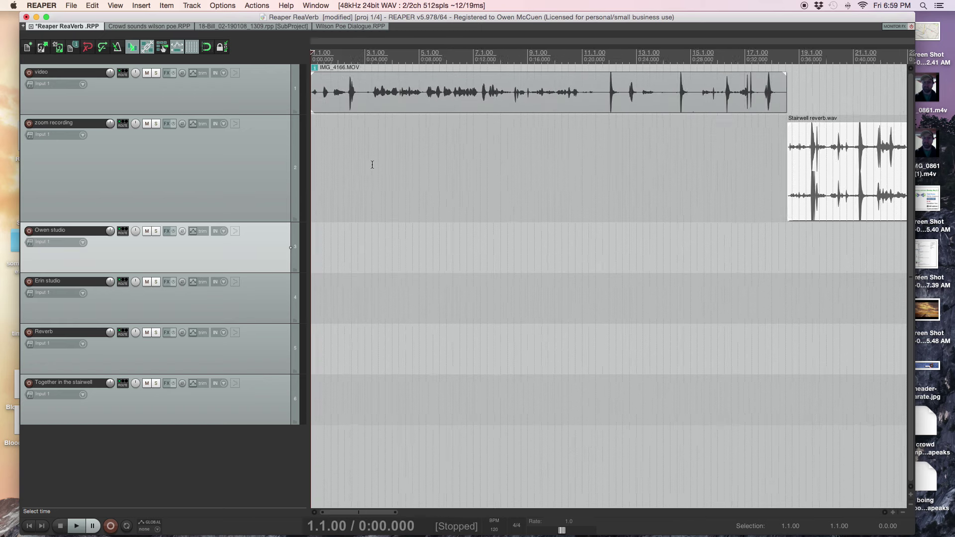
left_click(274, 99)
left_click(116, 6)
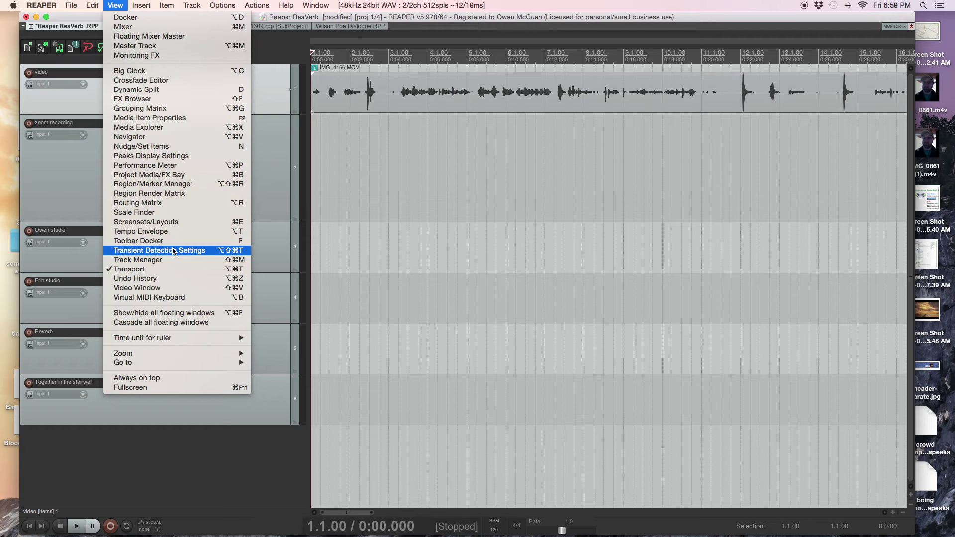
left_click(171, 288)
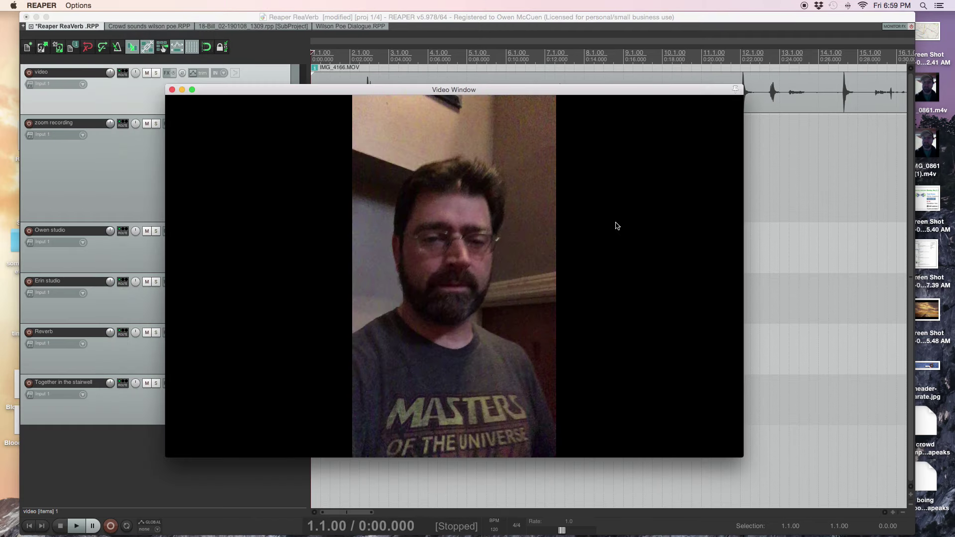
key("space")
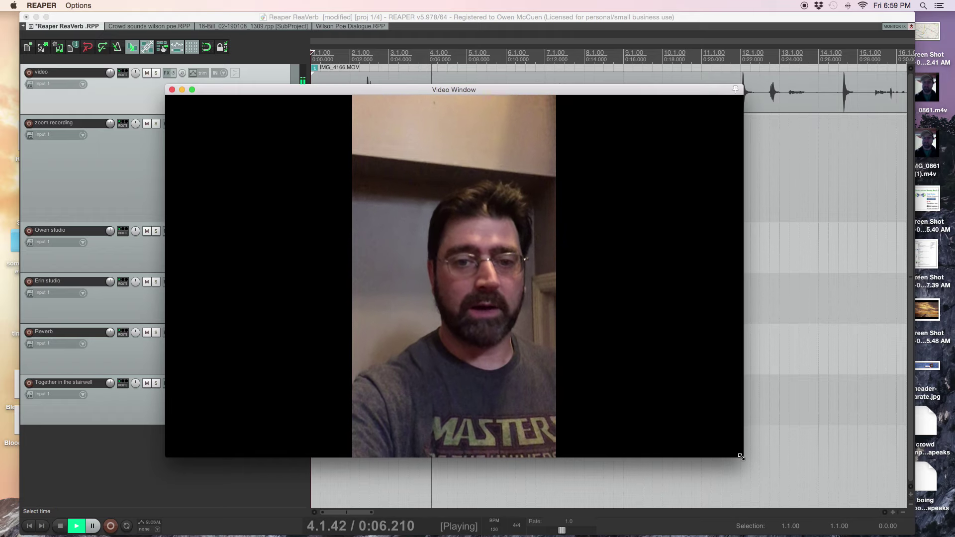
left_click_drag(741, 456, 793, 508)
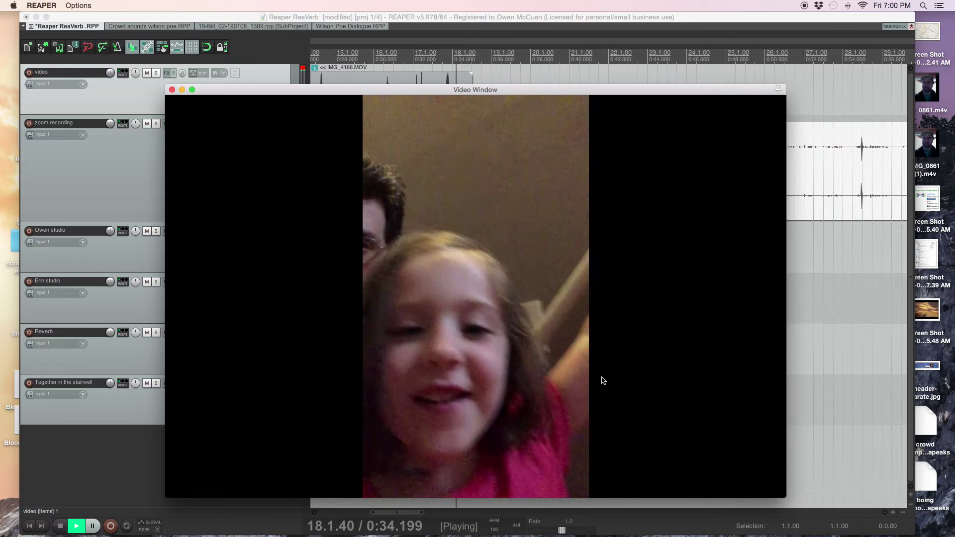
left_click(172, 90)
Stop playback, then mute the video track and shrink it to minimum height
left_click(504, 154)
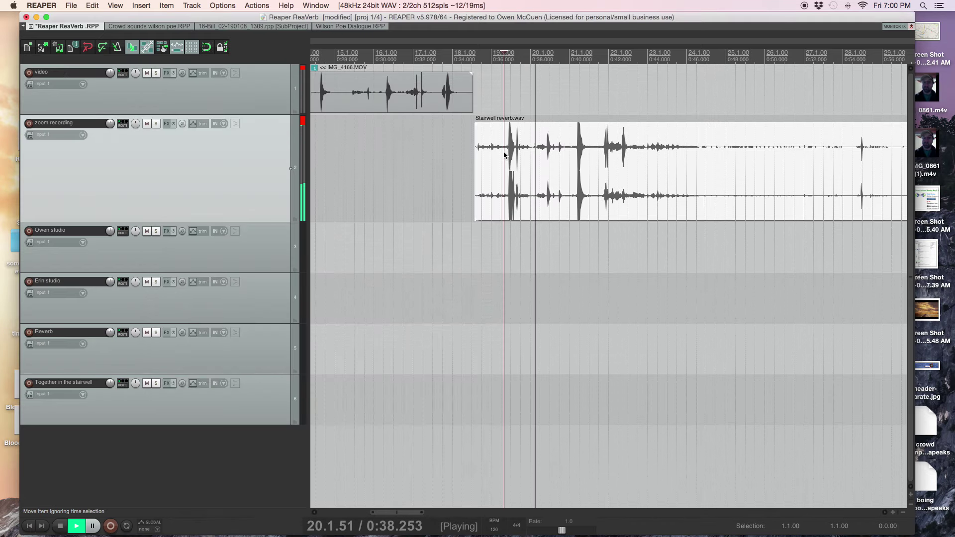
key("space")
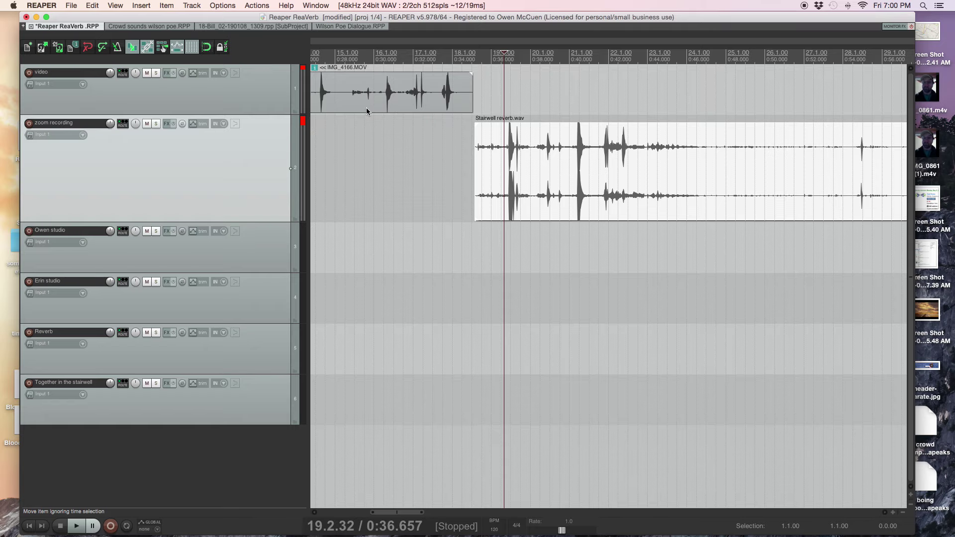
left_click(146, 73)
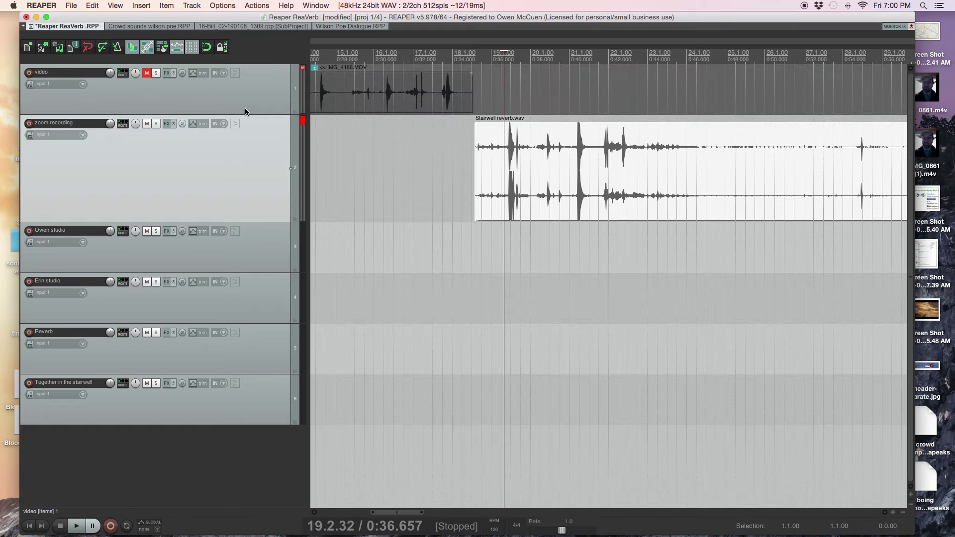
left_click_drag(264, 114, 263, 25)
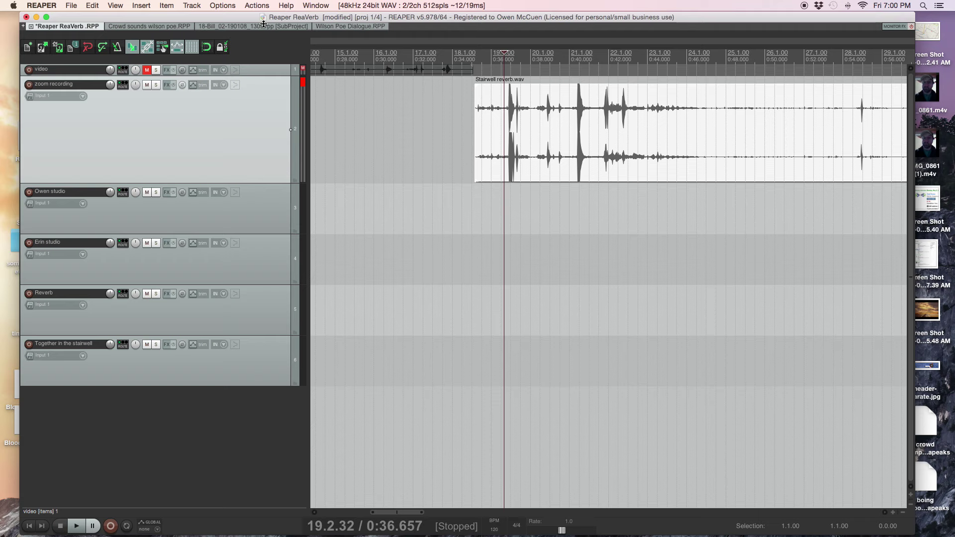
Audition the stairwell recording from its start, a later point and around 1:22
left_click(473, 118)
key("space")
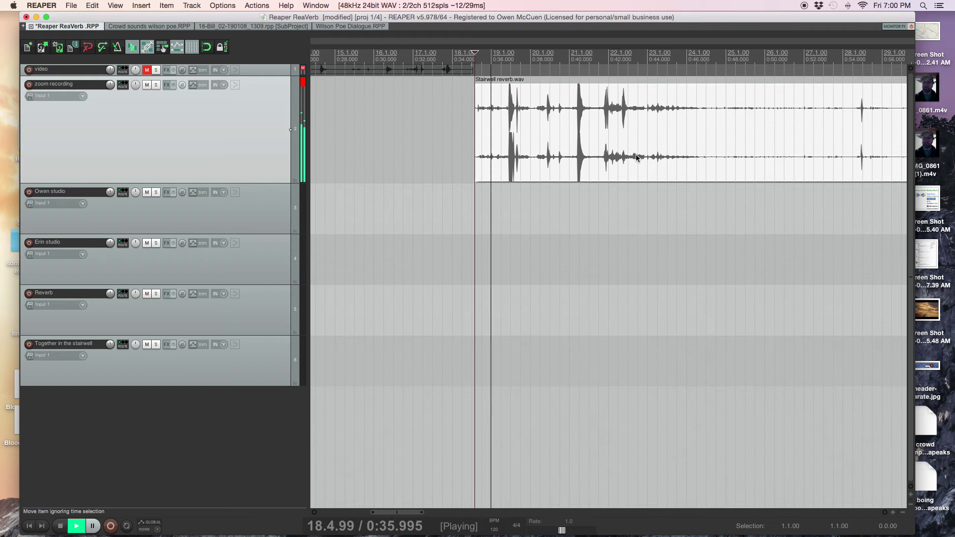
key("space")
scroll(699, 189, "down", 3)
left_click(684, 145)
key("space")
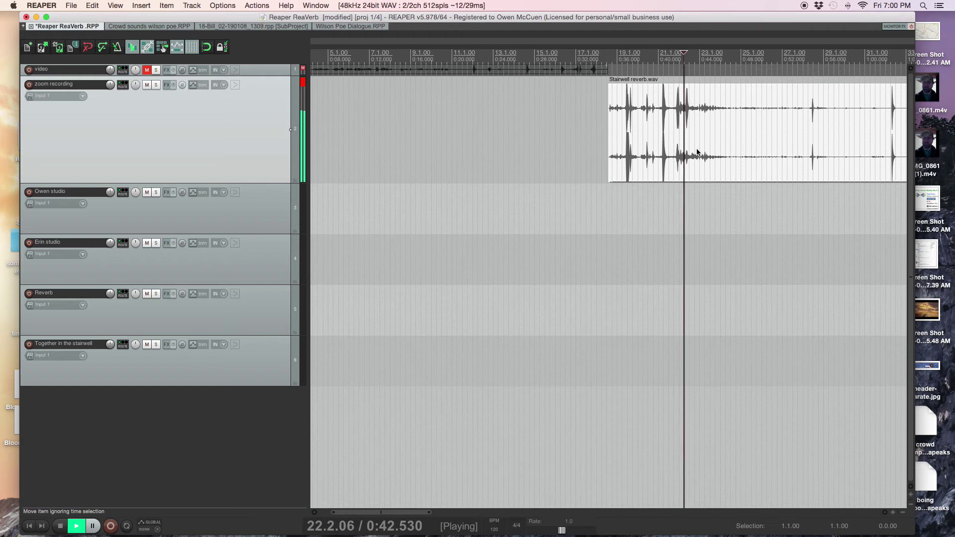
left_click(810, 206)
scroll(826, 209, "down", 3)
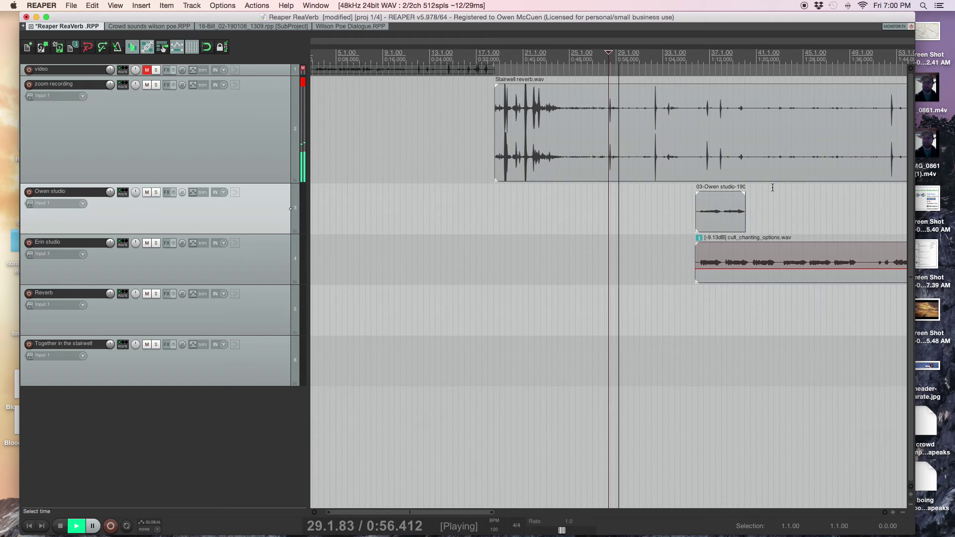
scroll(642, 184, "down", 1)
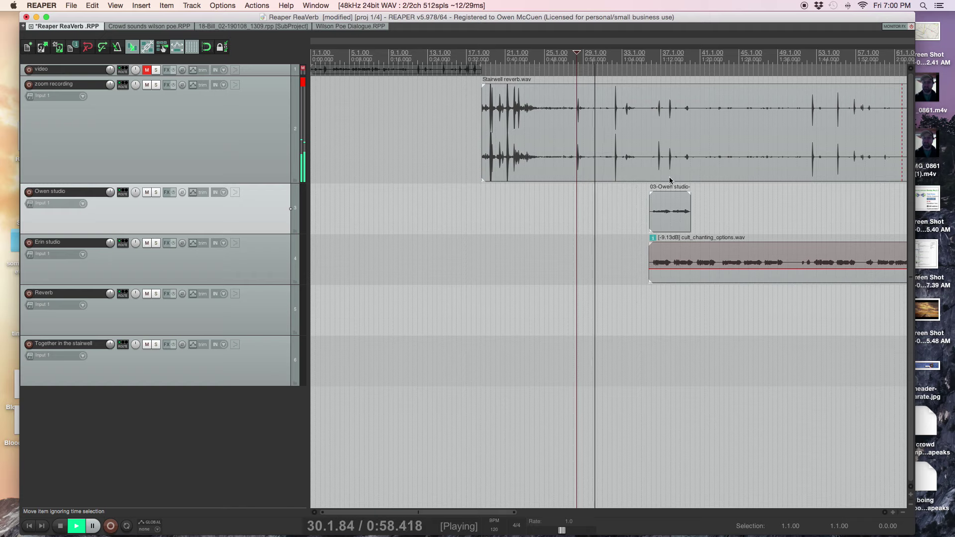
key("space")
left_click(710, 185)
key("space")
key("space")
Solo the zoom recording track and play the stairwell recording from near 1:50
left_click(845, 191)
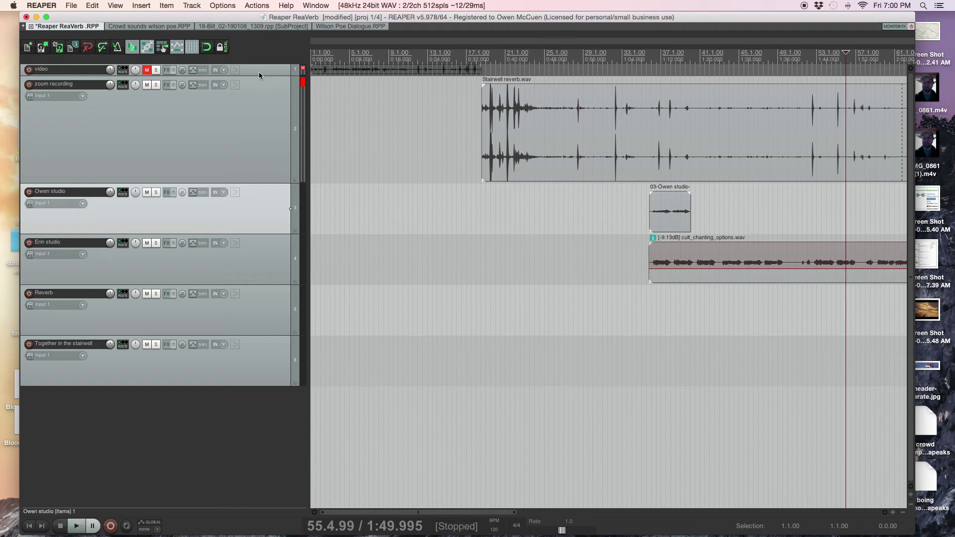
left_click(155, 85)
key("space")
scroll(790, 189, "down", 2)
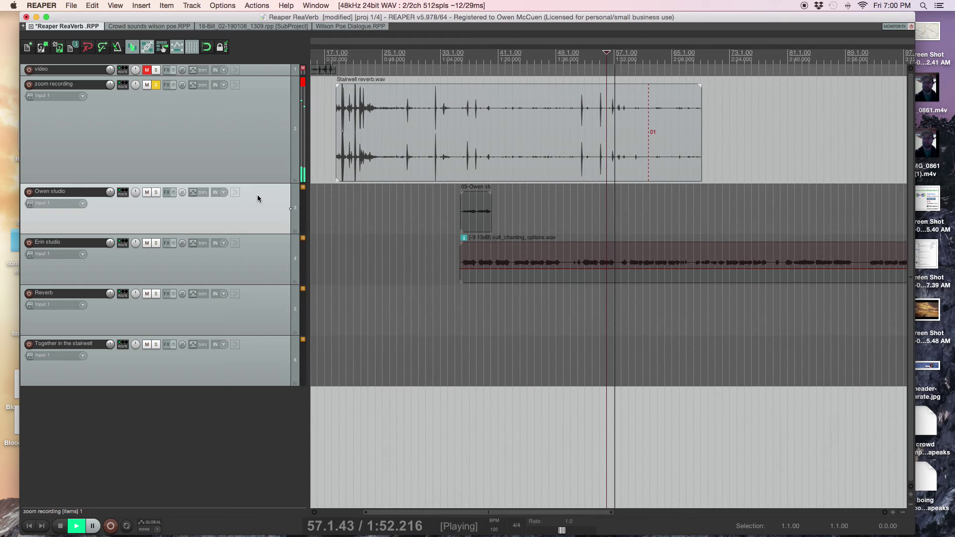
Enlarge the zoom recording track and split the Stairwell reverb item at 1:48.289
left_click_drag(262, 183, 267, 303)
left_click(599, 264)
scroll(600, 264, "up", 6)
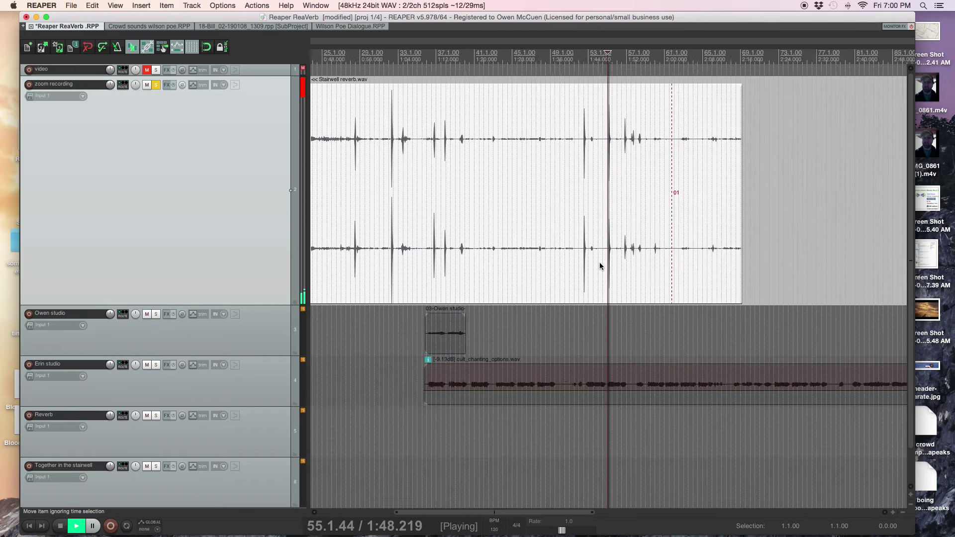
key("space")
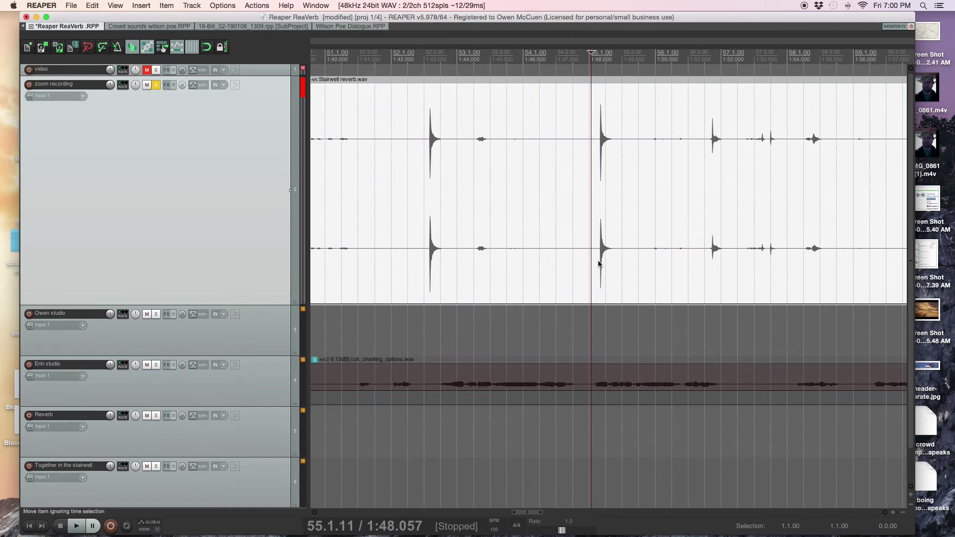
left_click(598, 264)
key("s")
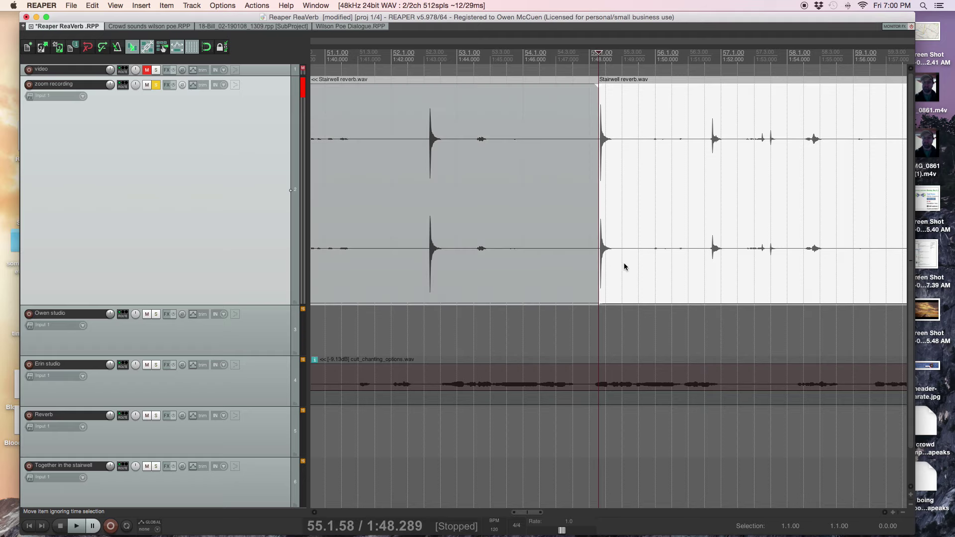
key("space")
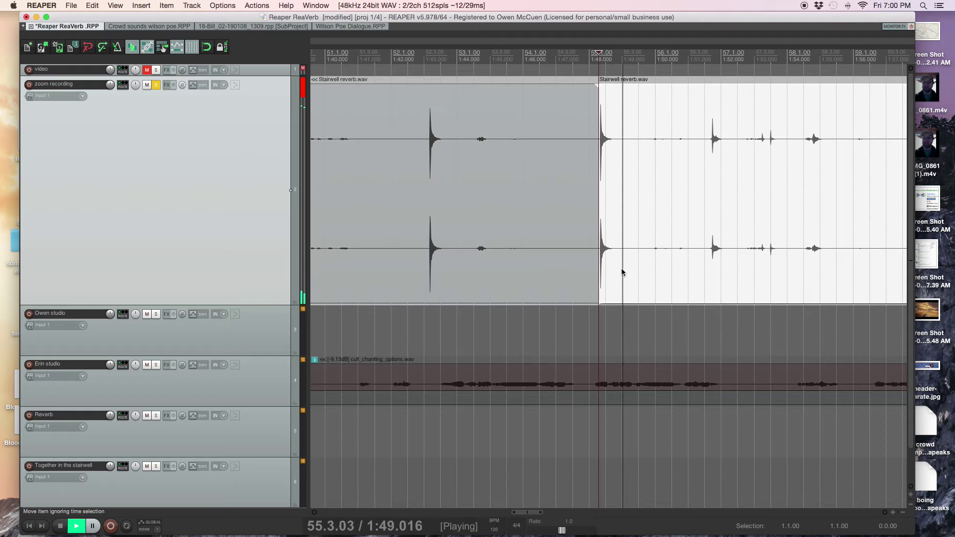
key("space")
Split again at 1:49.494, then select and audition the short middle slice
left_click(638, 270)
key("s")
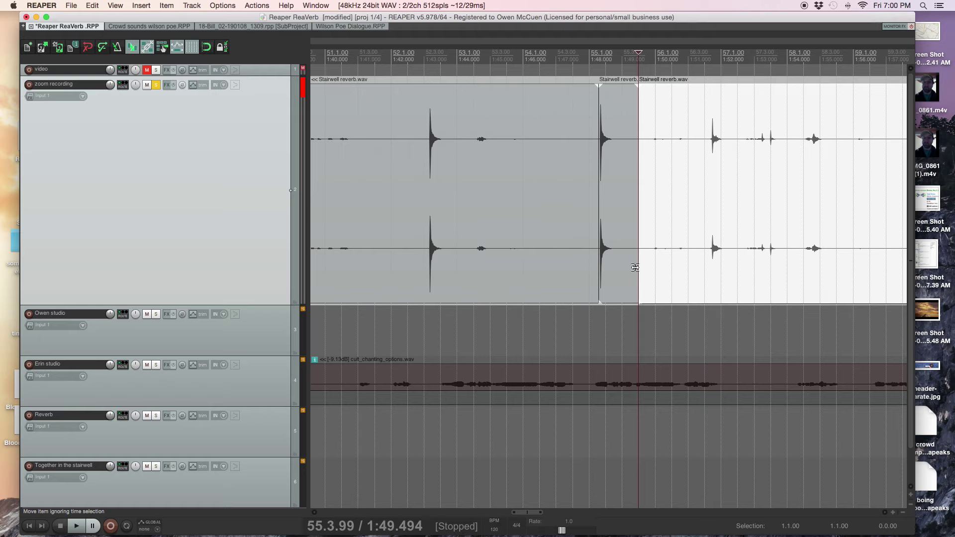
left_click(619, 226)
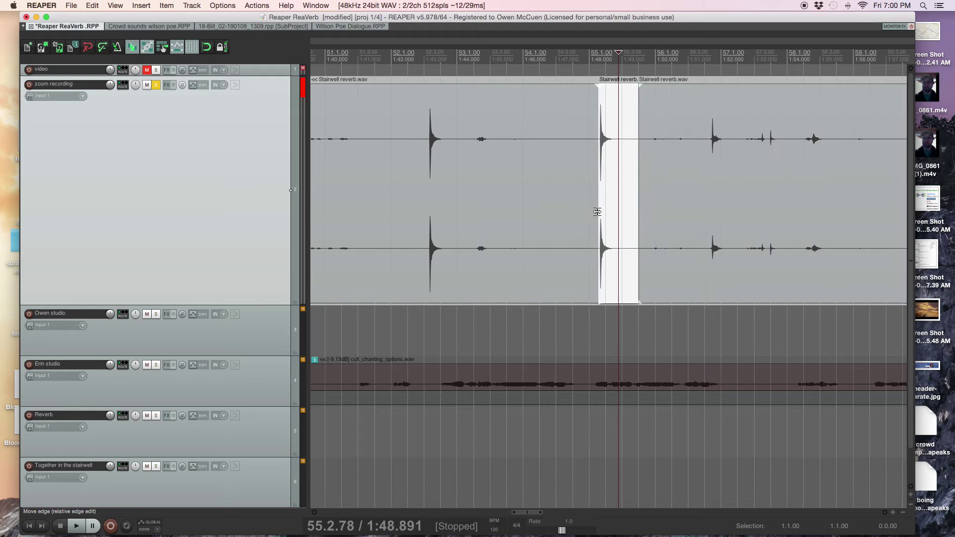
left_click(599, 212)
key("space")
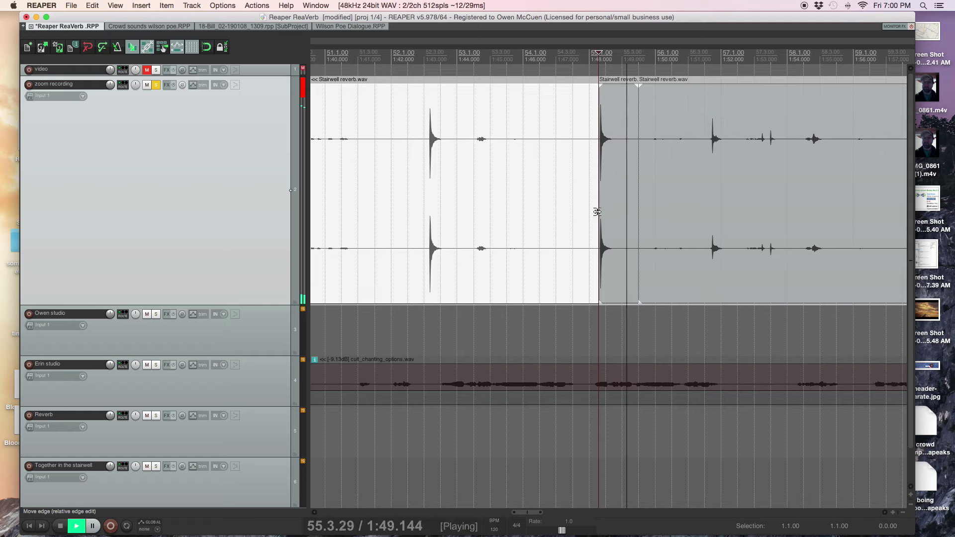
key("space")
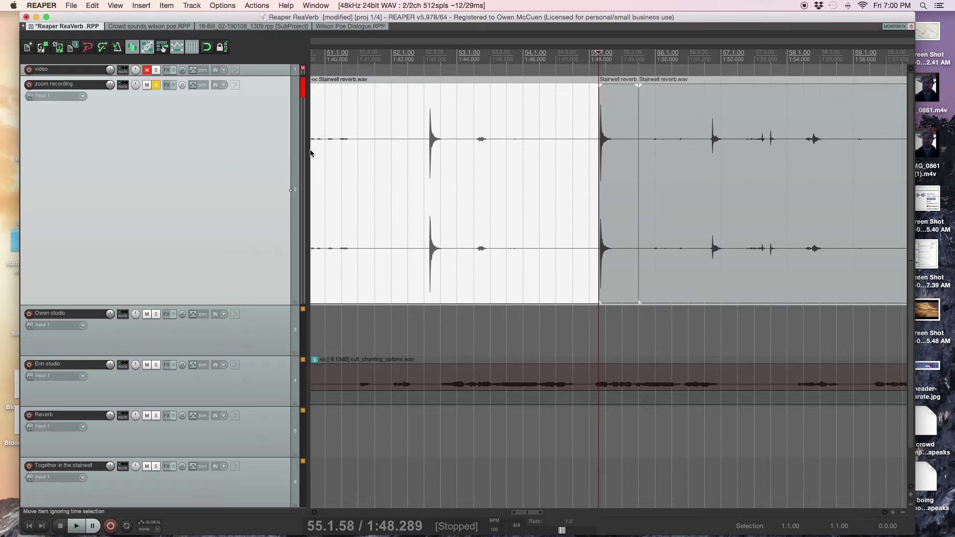
left_click(616, 201)
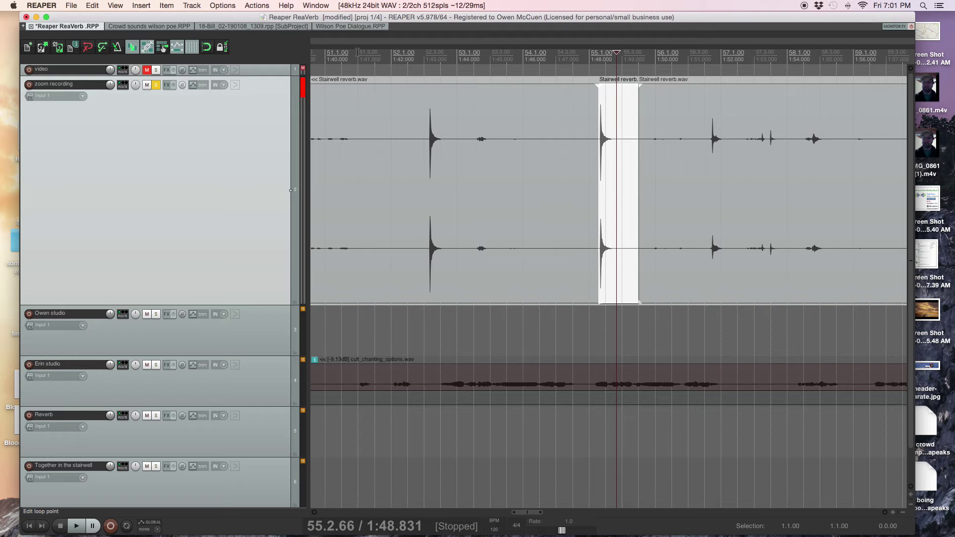
Render the selected slice as a 24-bit, 44100 Hz stereo WAV named 'stairsReaper ReaVerb'
left_click(69, 6)
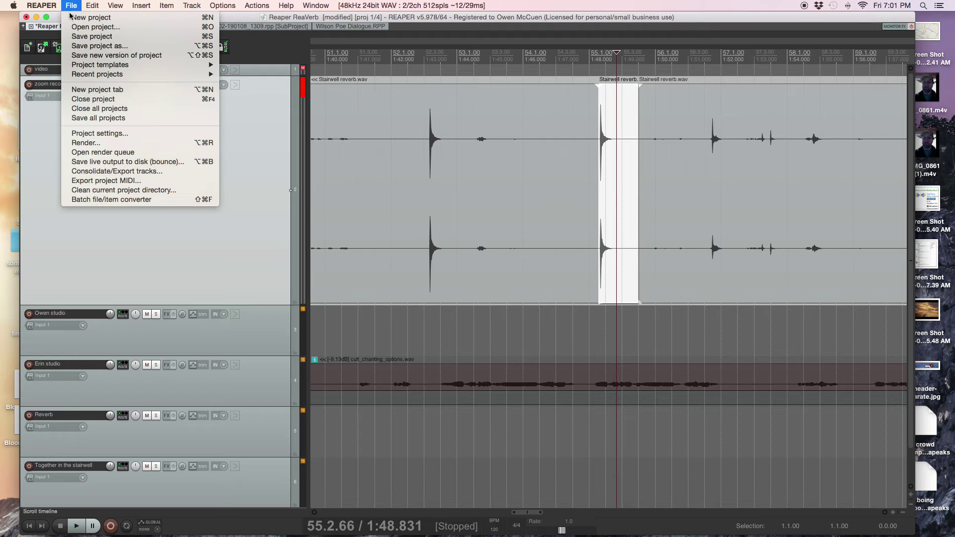
left_click(86, 143)
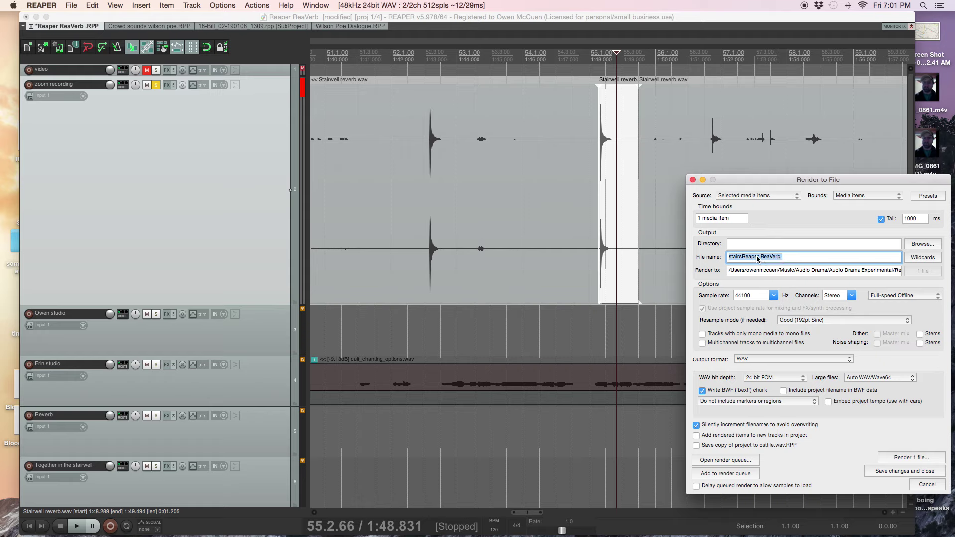
left_click(901, 458)
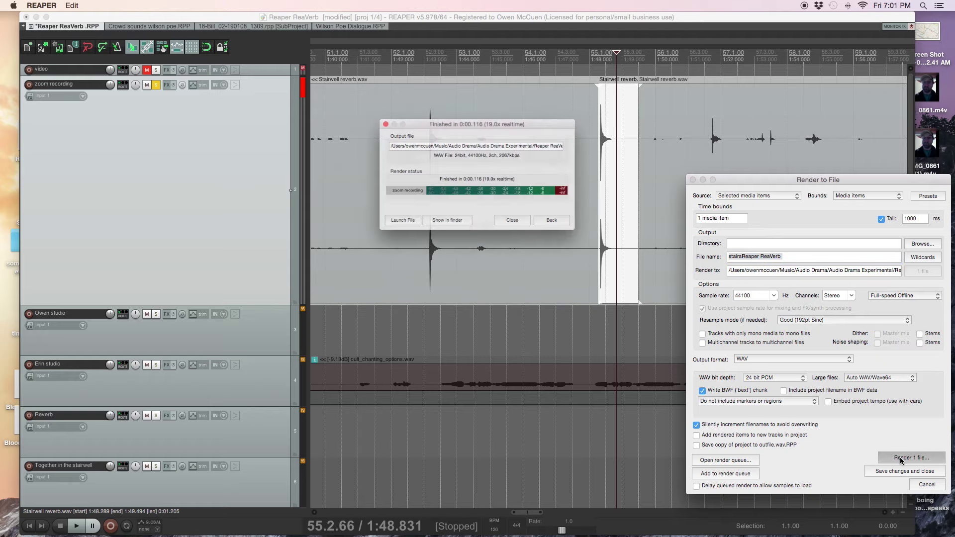
Reveal stairsReaper ReaVerb -001.wav in Finder, then close the Finder windows and render dialogs
left_click(437, 227)
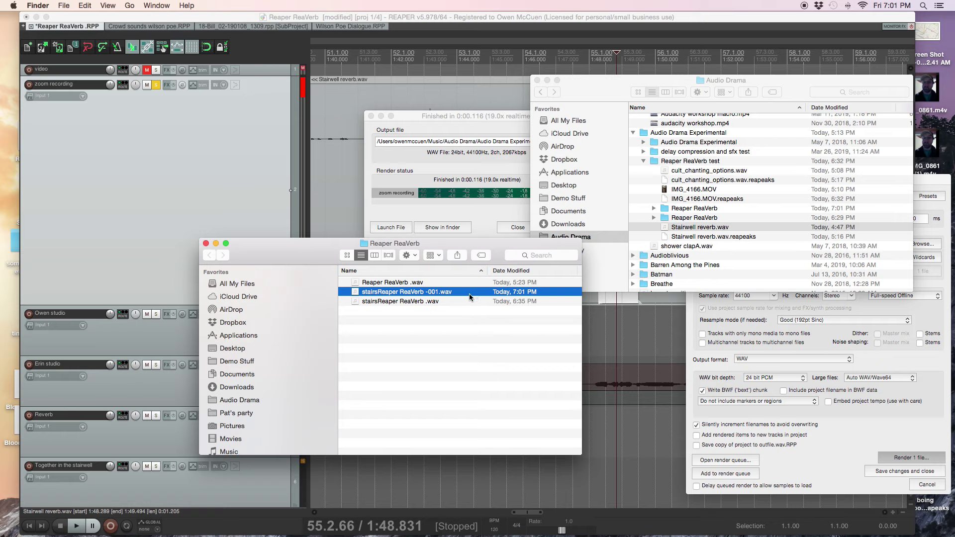
left_click(205, 243)
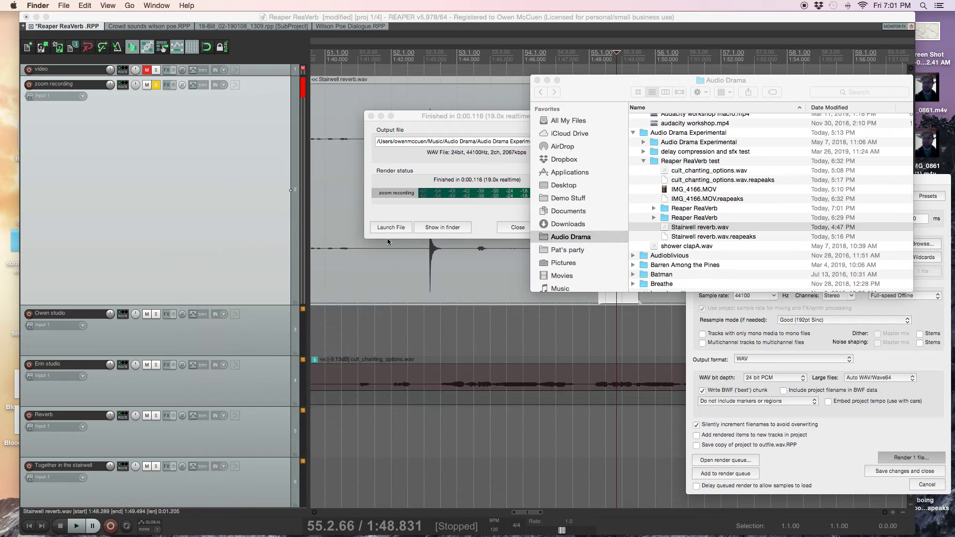
left_click(513, 227)
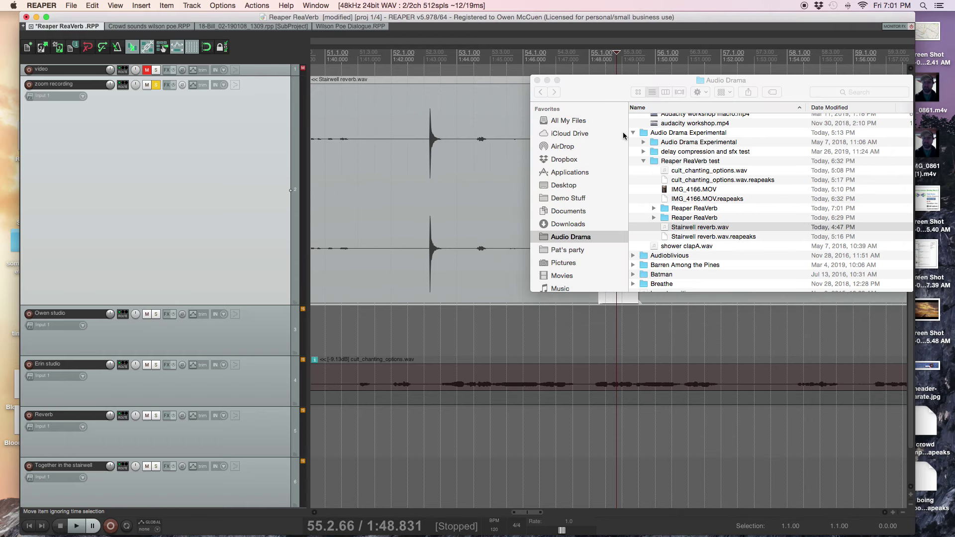
left_click(604, 93)
left_click(537, 81)
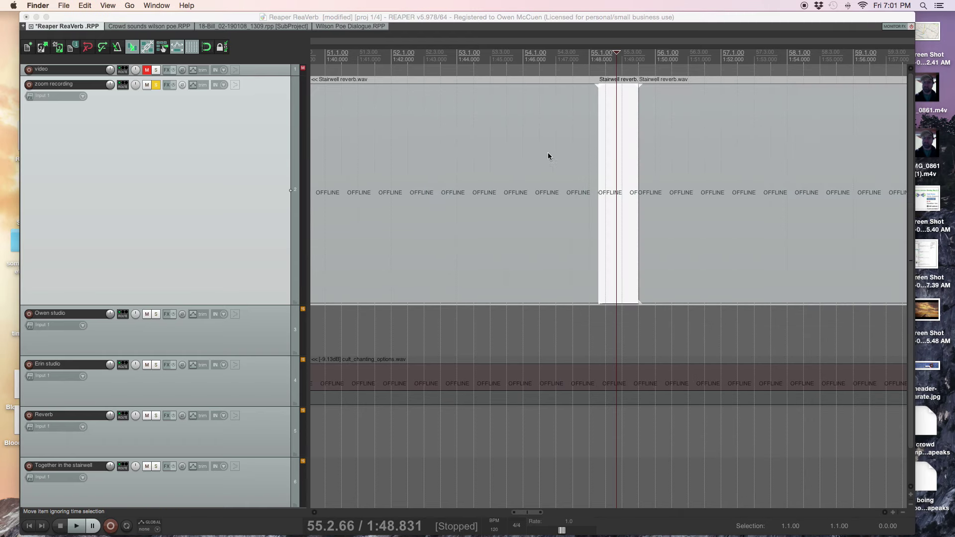
Collapse and un-solo the zoom recording track, and make the Owen studio track taller
left_click(576, 246)
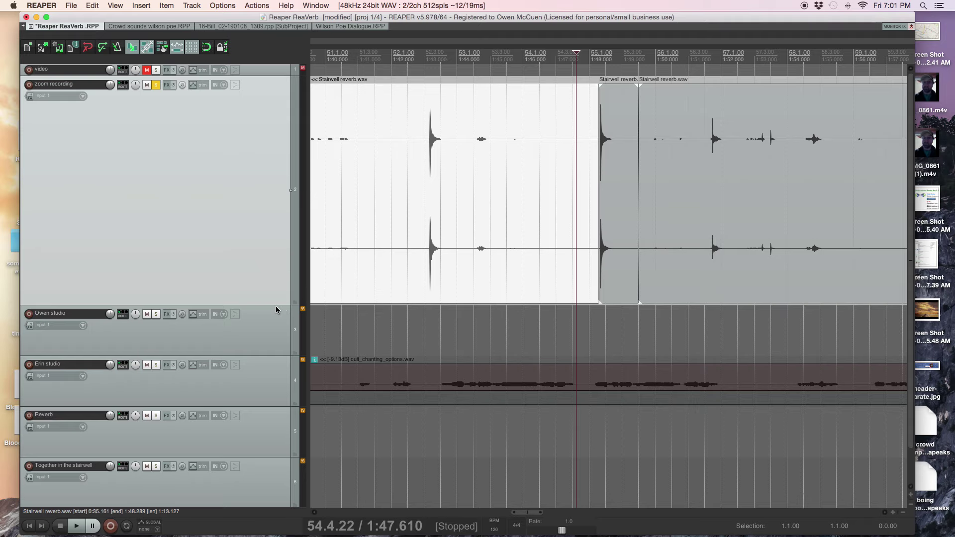
double_click(264, 230)
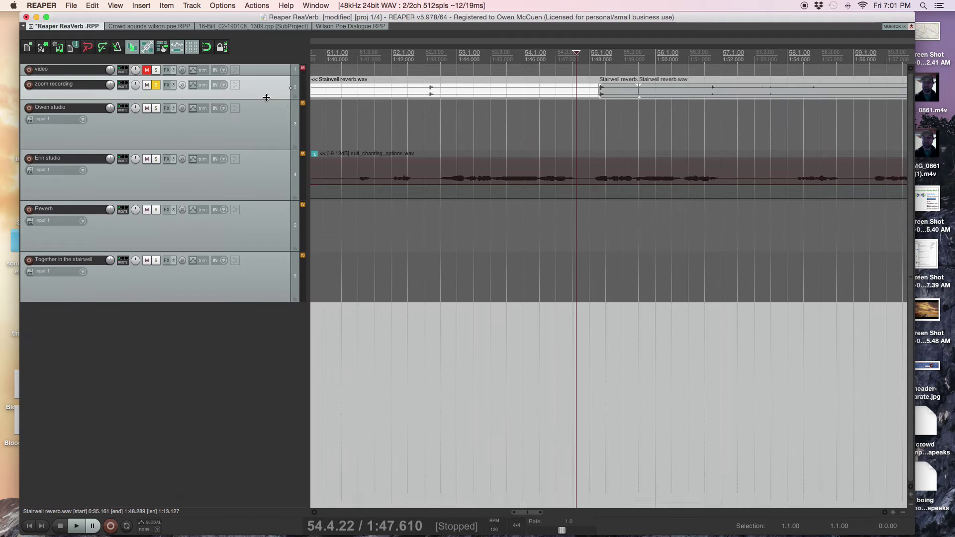
left_click(155, 85)
left_click(147, 85)
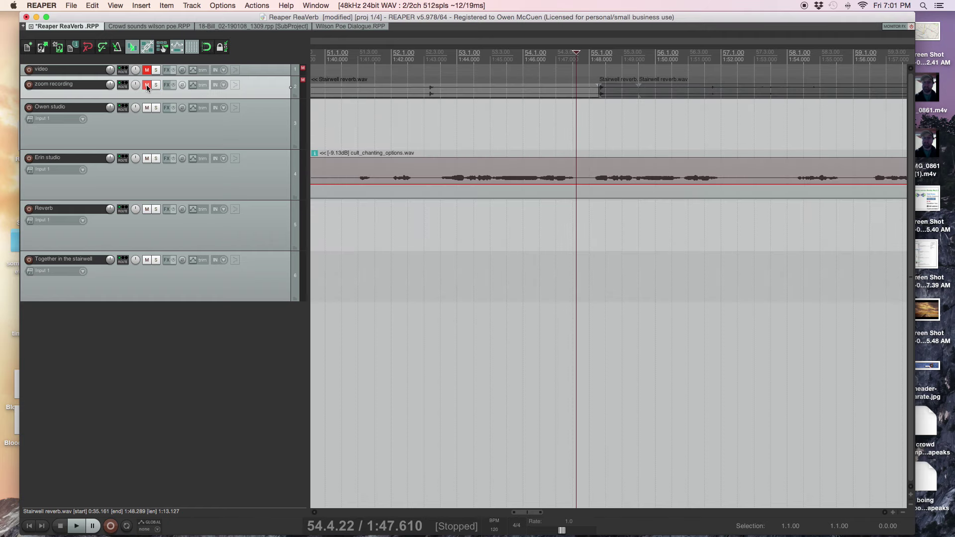
scroll(456, 215, "down", 2)
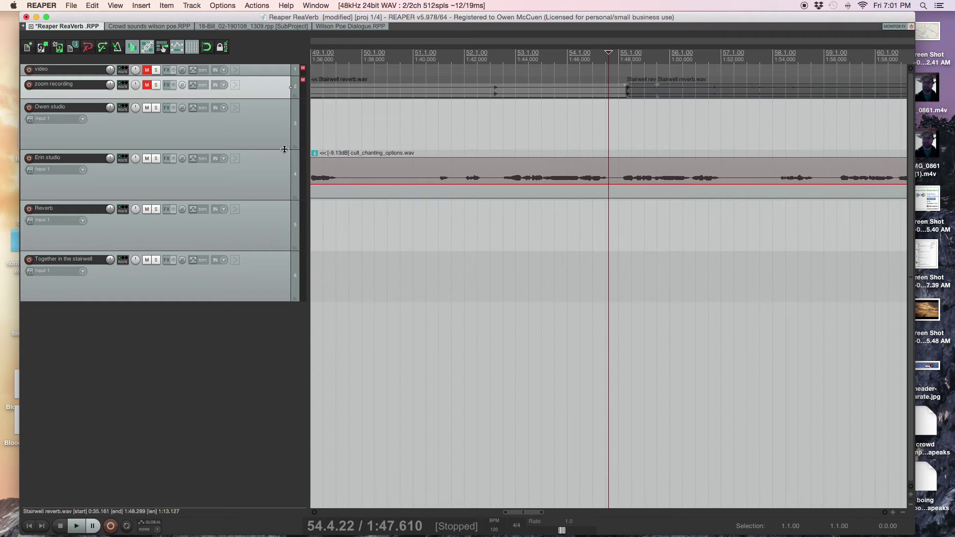
left_click_drag(281, 149, 264, 245)
left_click(146, 85)
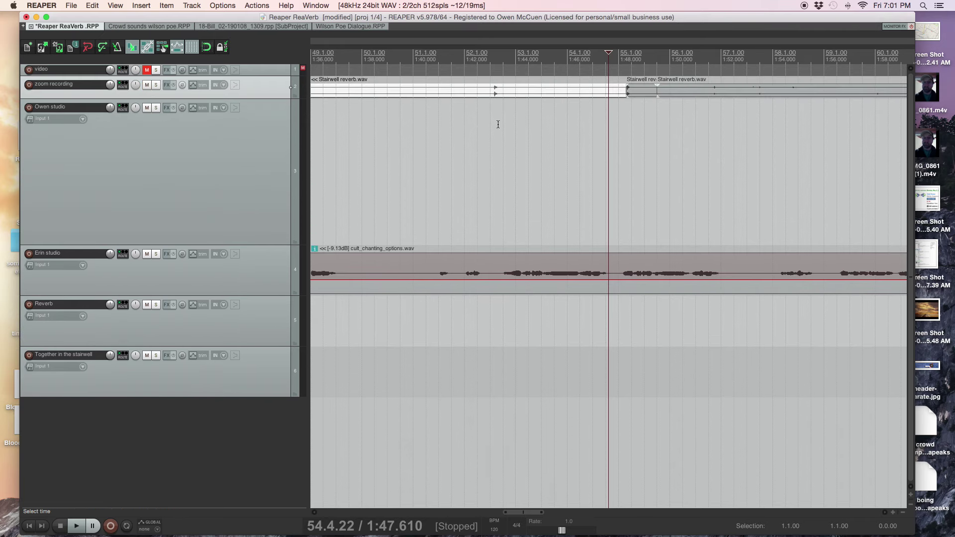
Play the project from near 0:42, then mute the zoom recording track
scroll(470, 143, "down", 6)
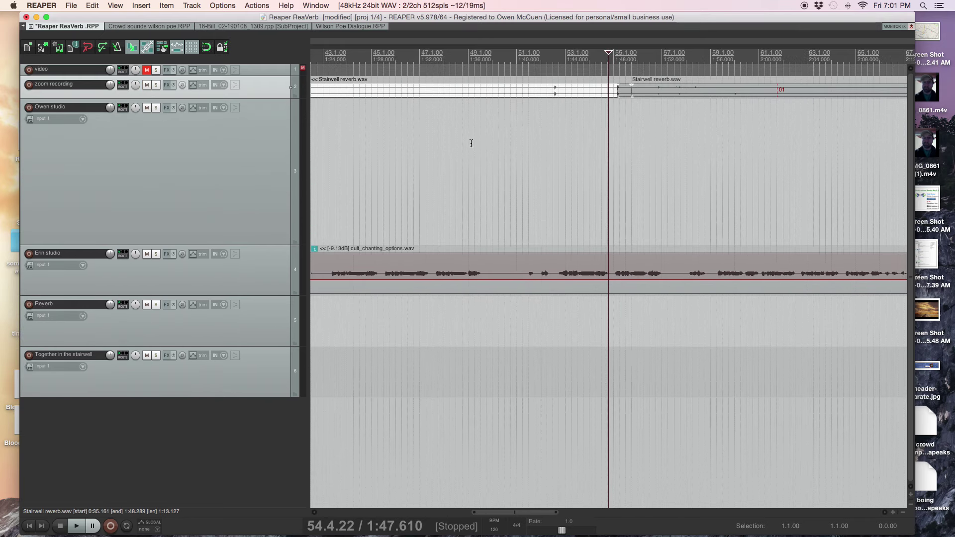
left_click(406, 109)
key("space")
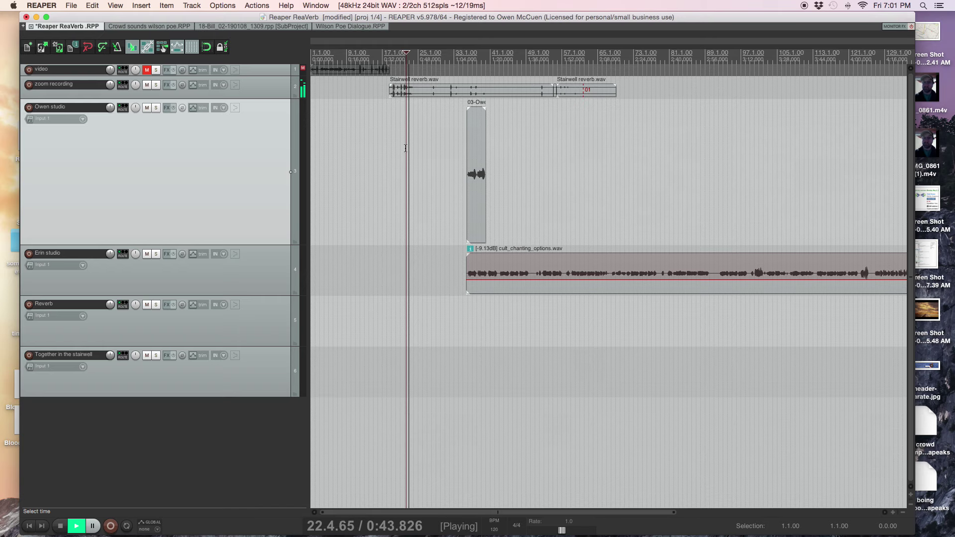
scroll(405, 149, "up", 3)
scroll(405, 148, "up", 1)
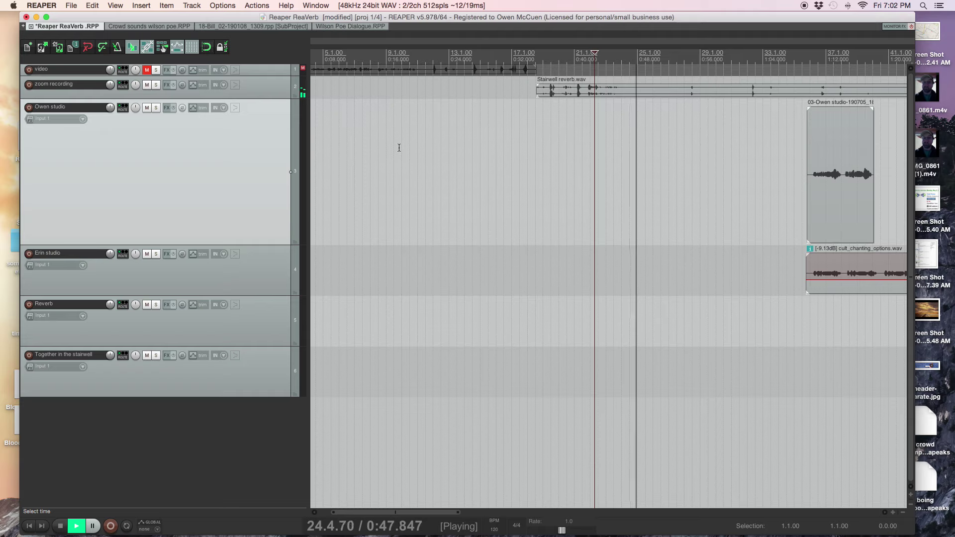
key("space")
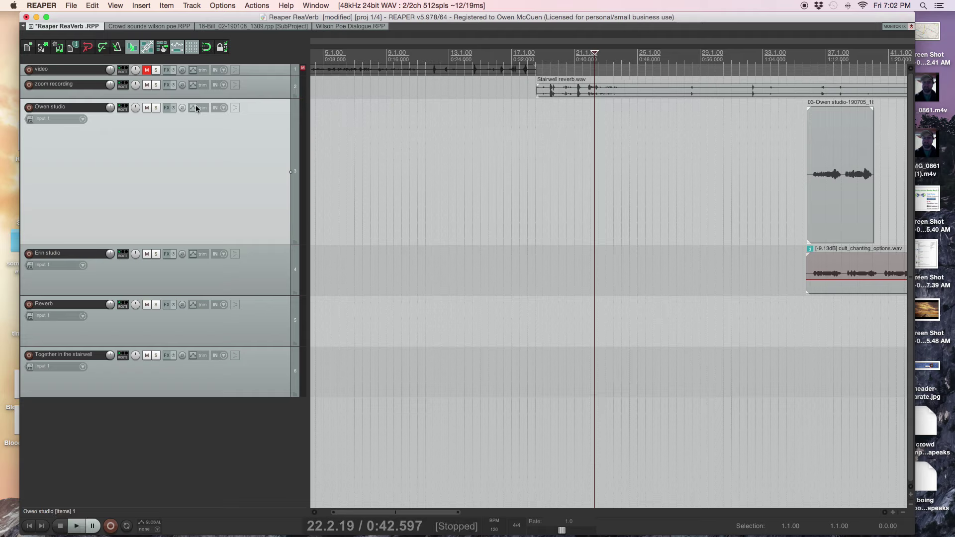
left_click(147, 85)
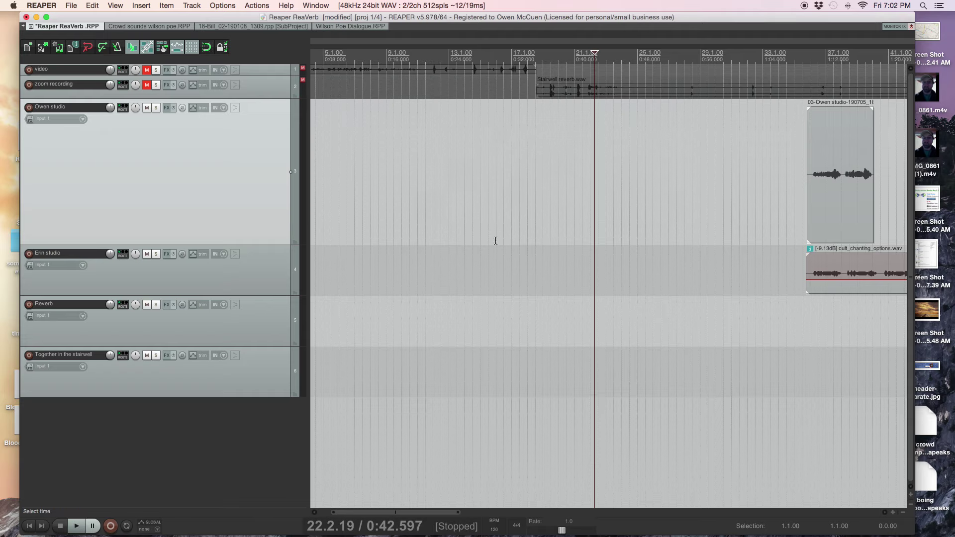
Solo Owen studio, play its dialogue from 1:09.608, then clear the solo
left_click(808, 194)
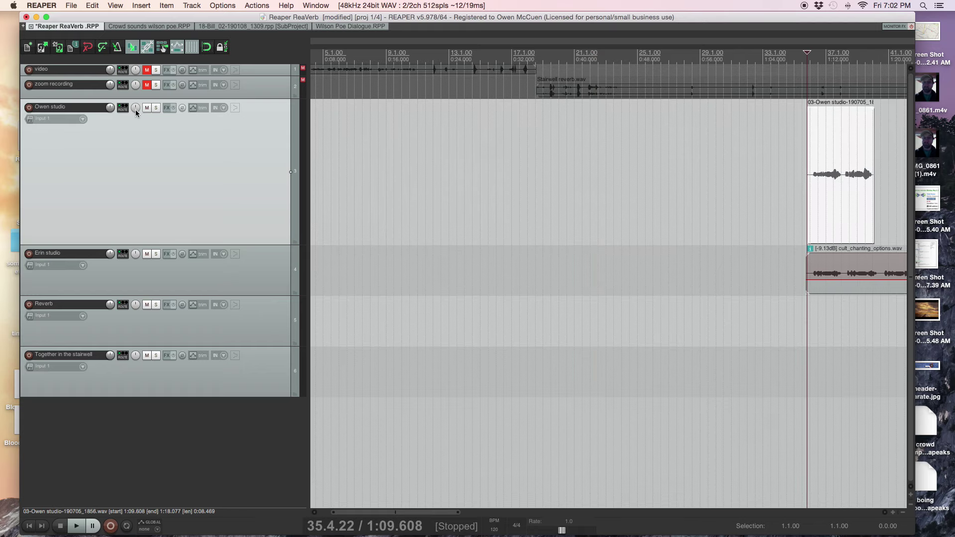
left_click(155, 108)
key("space")
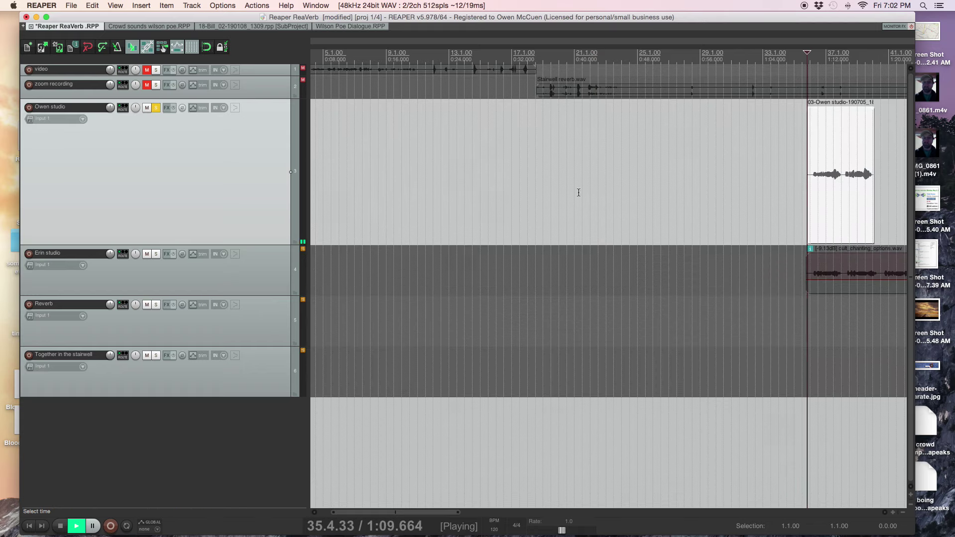
scroll(730, 250, "down", 4)
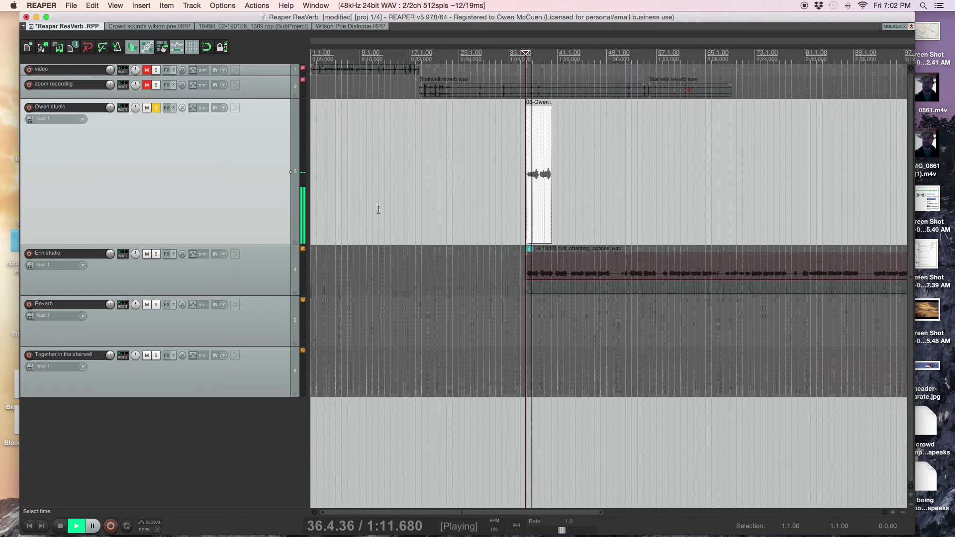
scroll(379, 210, "up", 2)
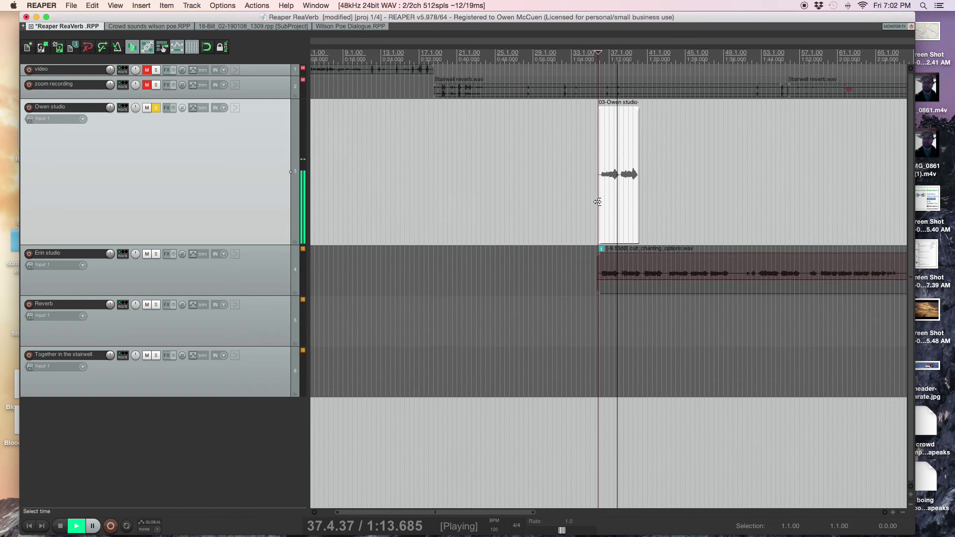
key("space")
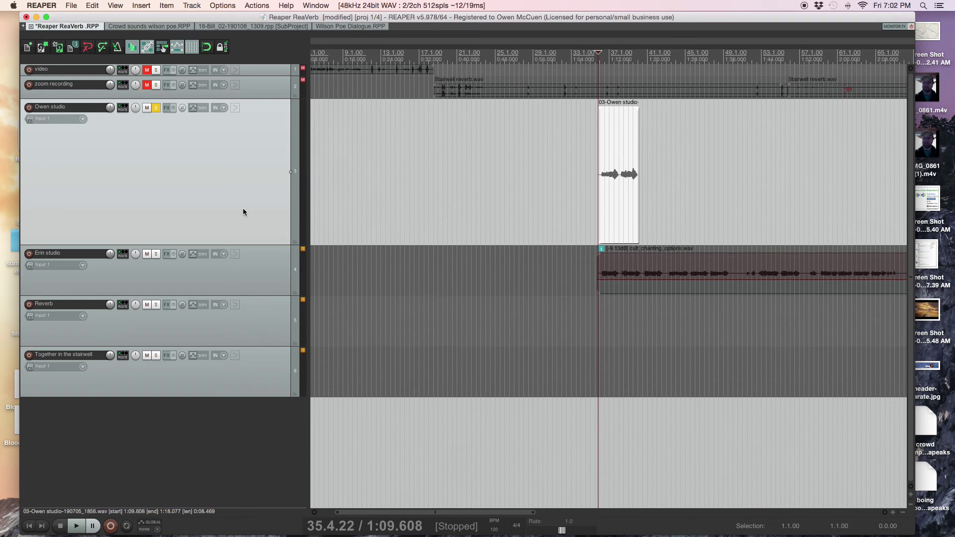
left_click(155, 110)
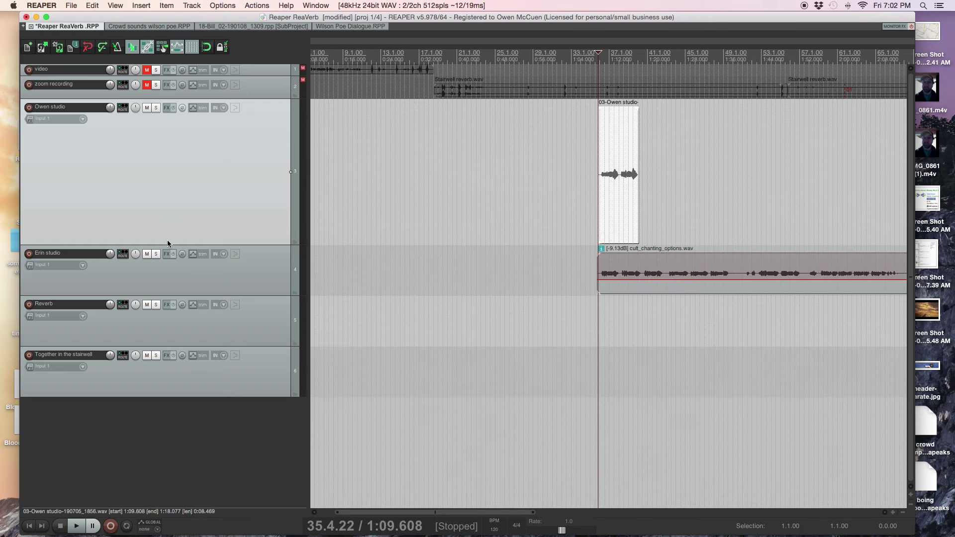
Solo Erin studio and play its dialogue on its own
left_click(156, 255)
left_click(156, 254)
key("space")
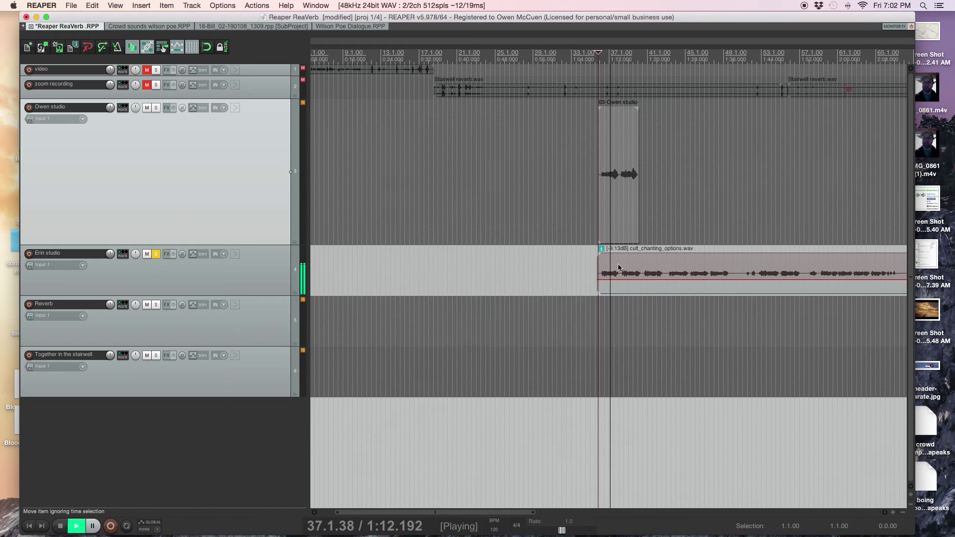
key("space")
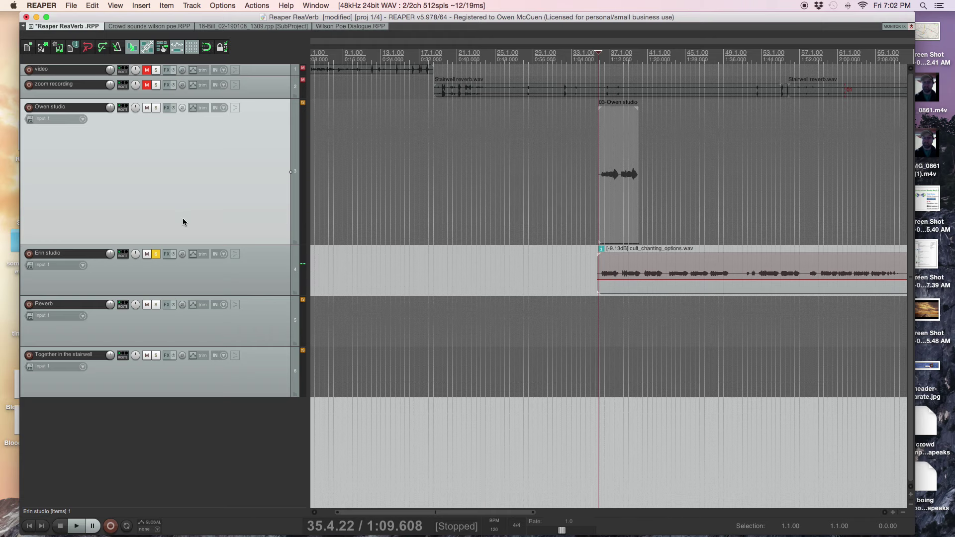
left_click(157, 255)
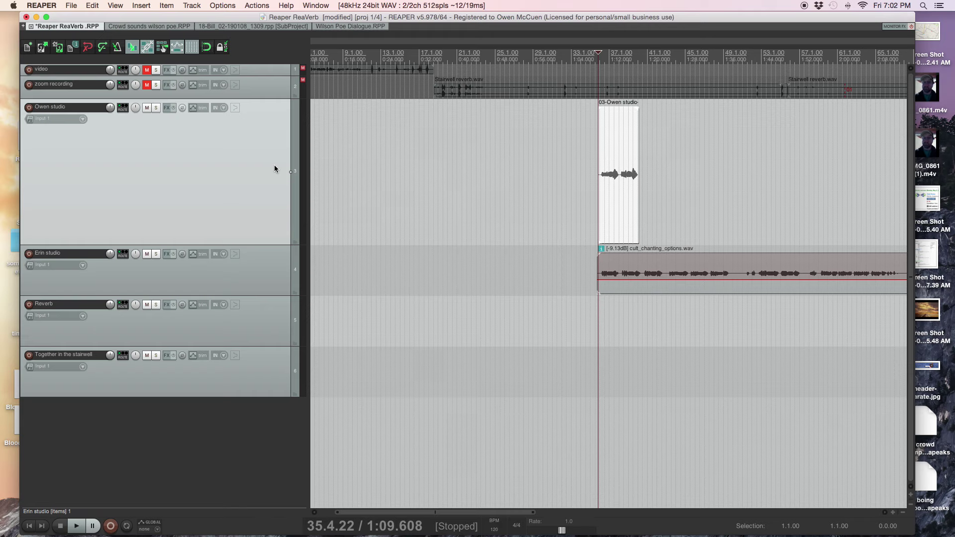
Add ReaVerb to the Owen studio track and preview the dialogue through it
left_click(166, 109)
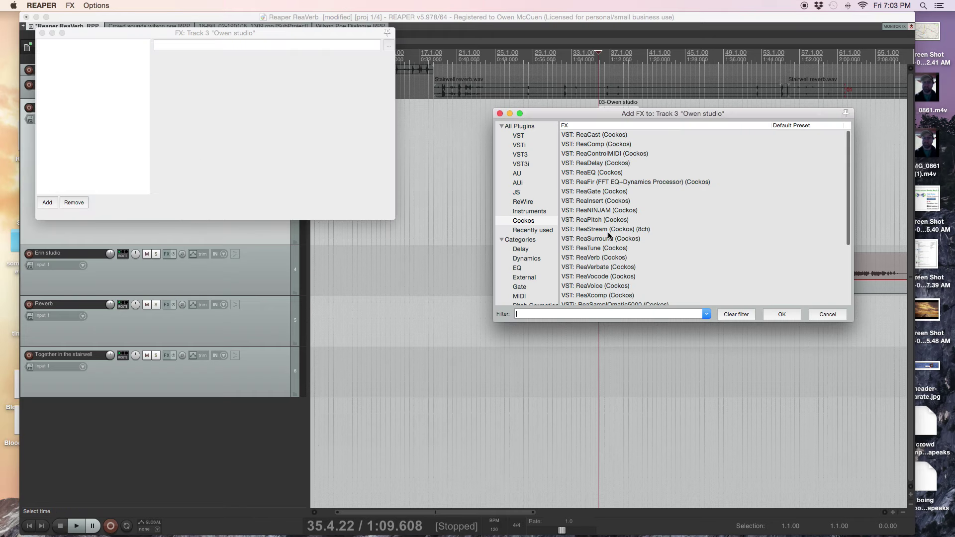
double_click(599, 258)
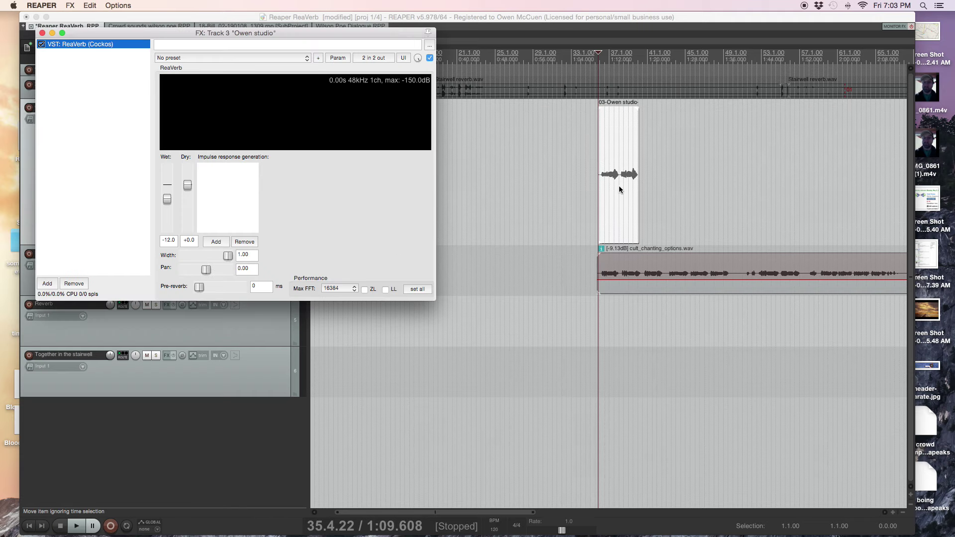
key("space")
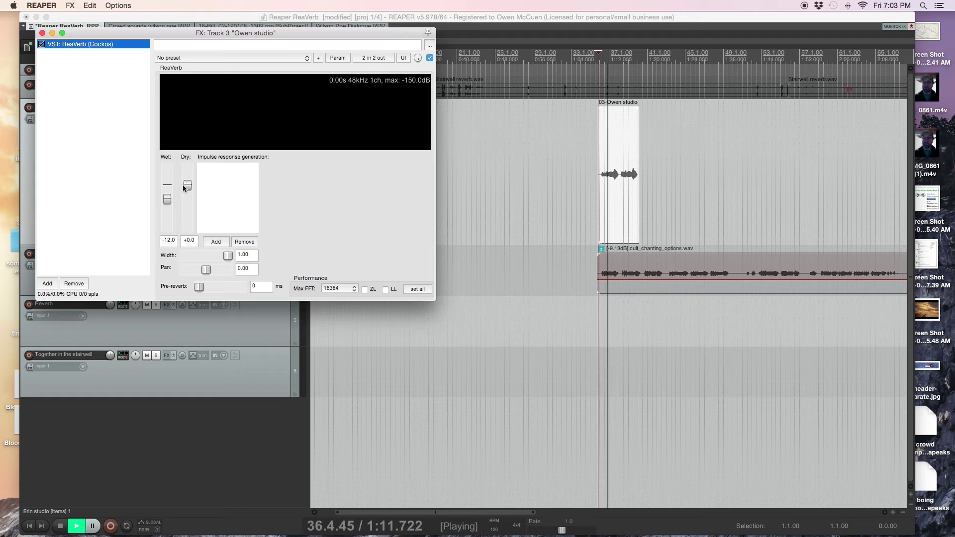
key("space")
Load the Timekeeper Shop IR preset in ReaVerb and listen to the result
left_click(211, 57)
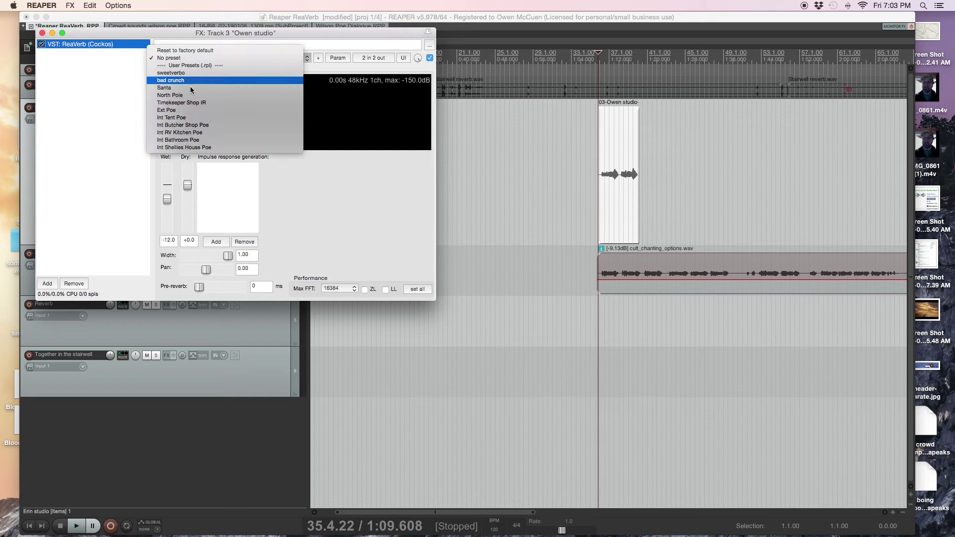
left_click(188, 102)
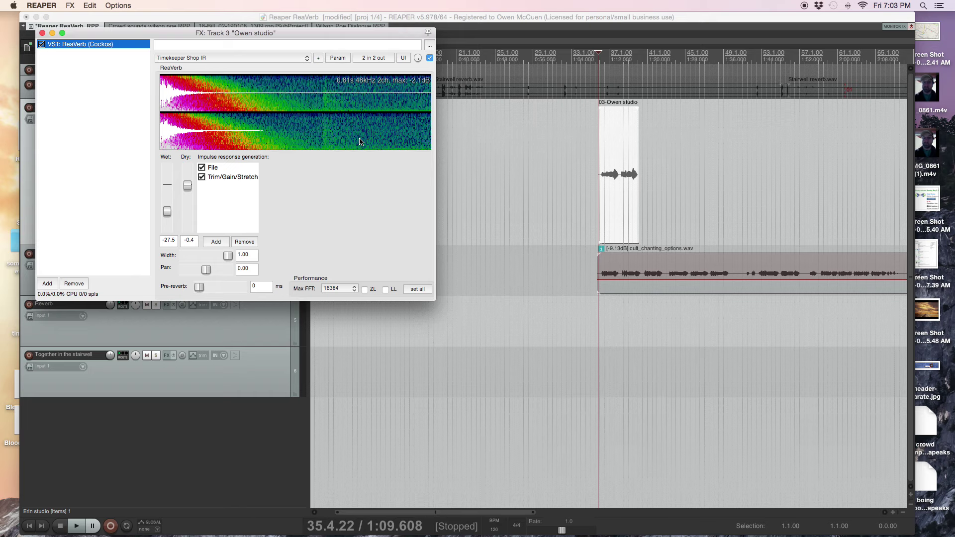
key("space")
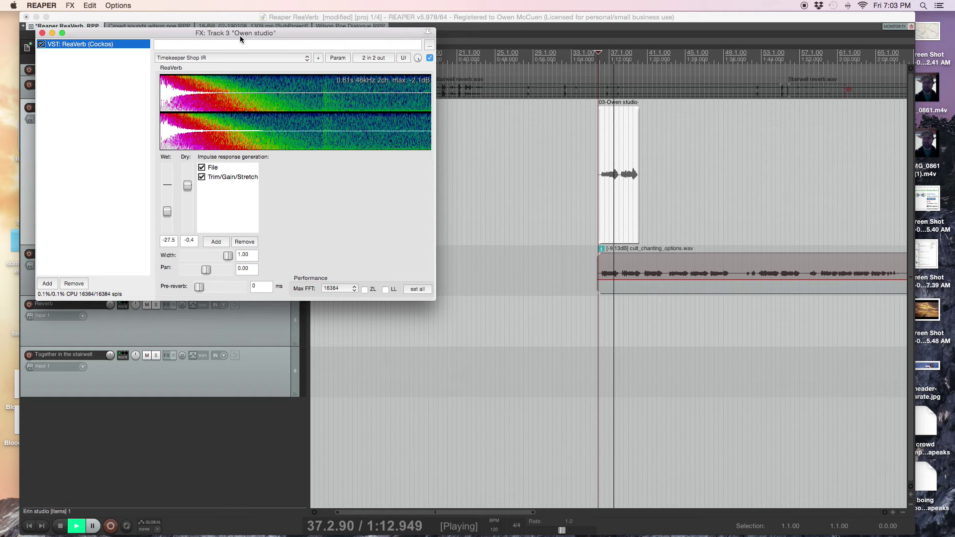
key("space")
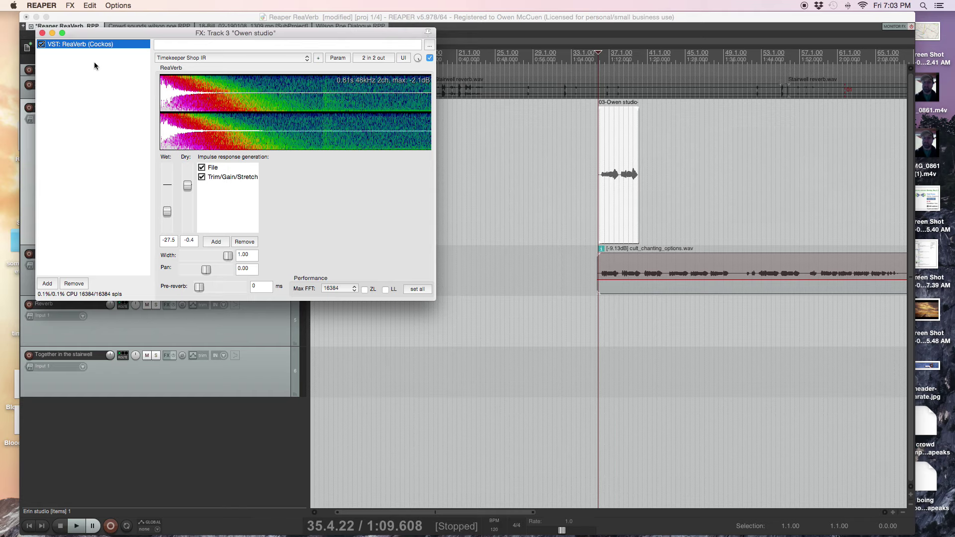
Solo Owen studio and compare its dialogue with ReaVerb bypassed and enabled
left_click_drag(110, 33, 238, 173)
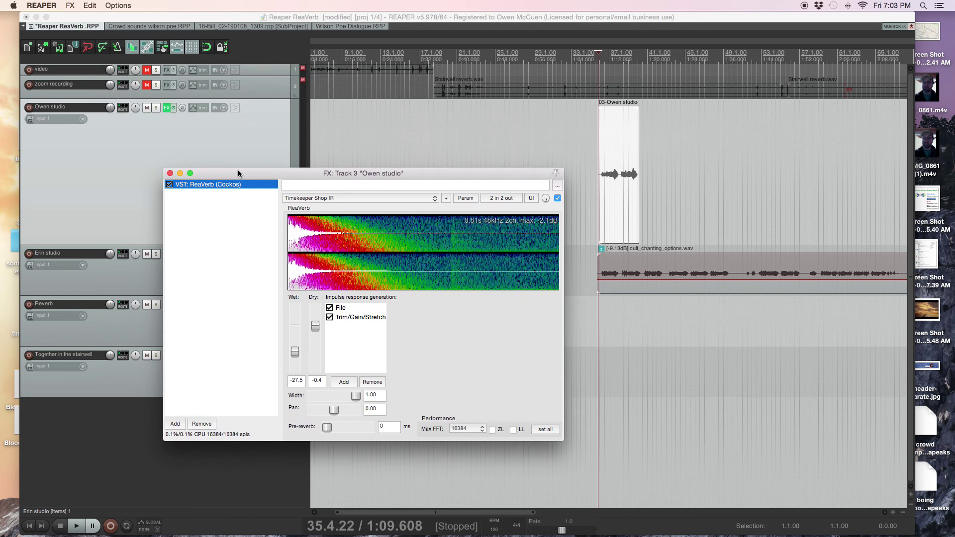
left_click(154, 107)
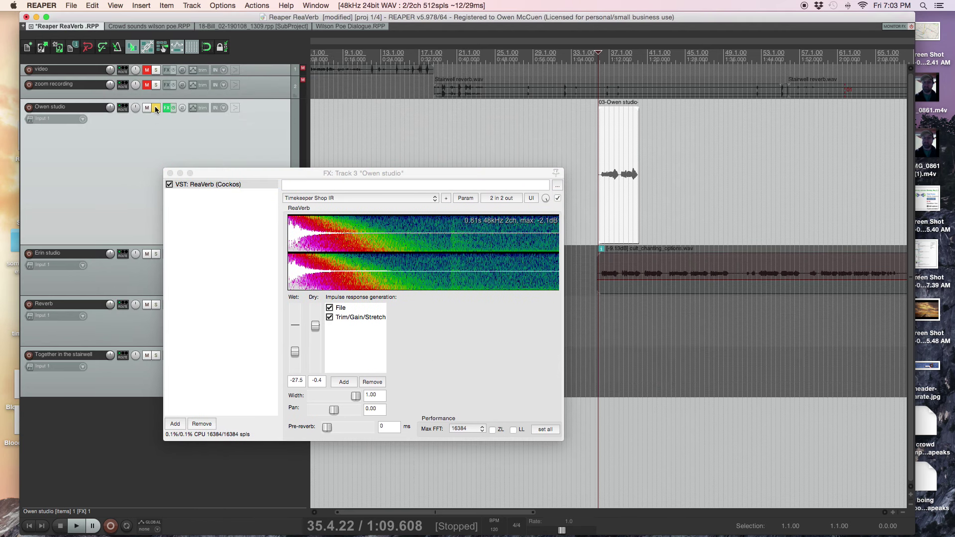
key("space")
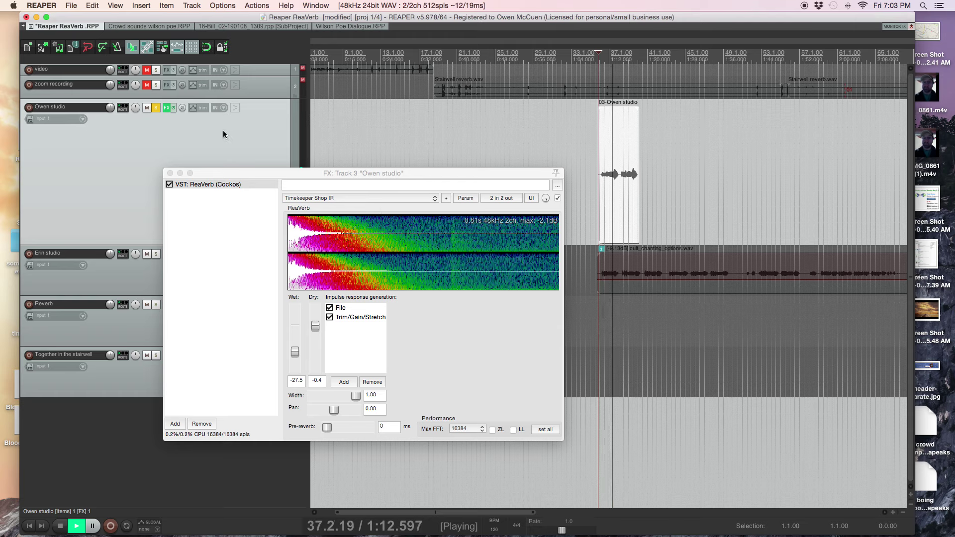
left_click(172, 184)
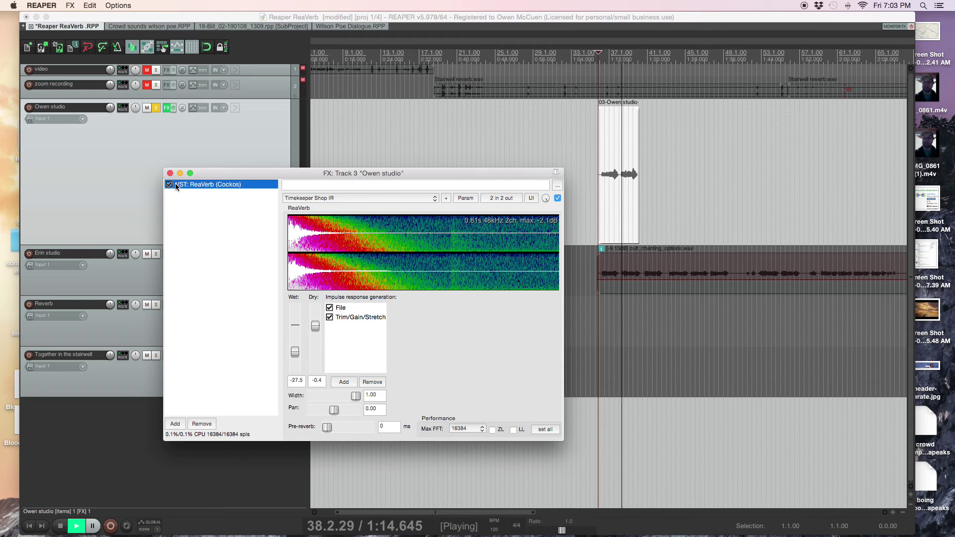
left_click(170, 185)
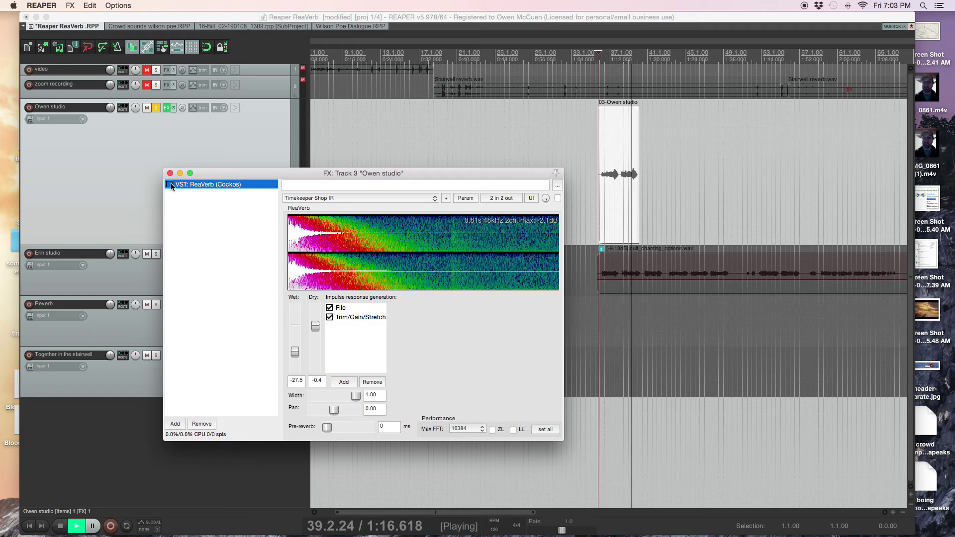
key("space")
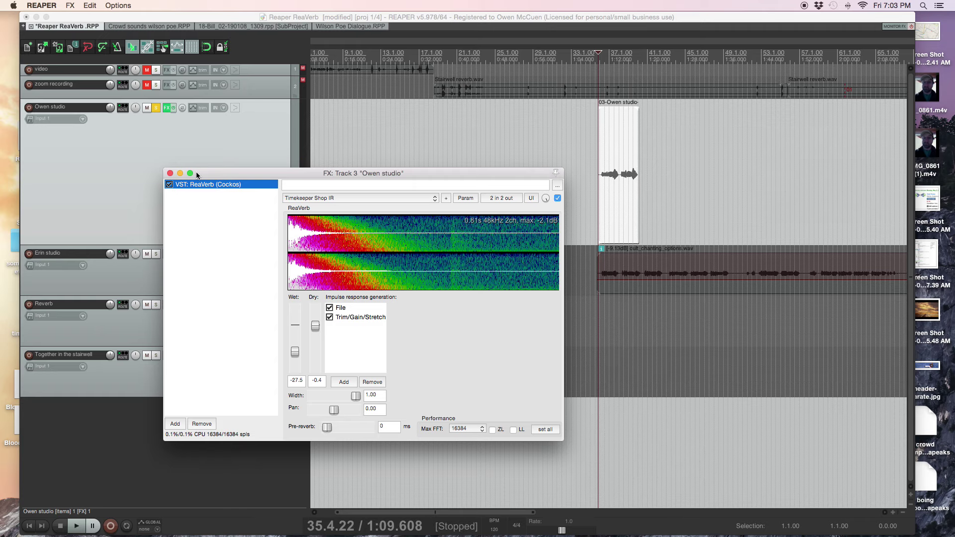
Remove ReaVerb from the Owen studio FX chain and close the window
left_click(170, 173)
left_click(165, 109)
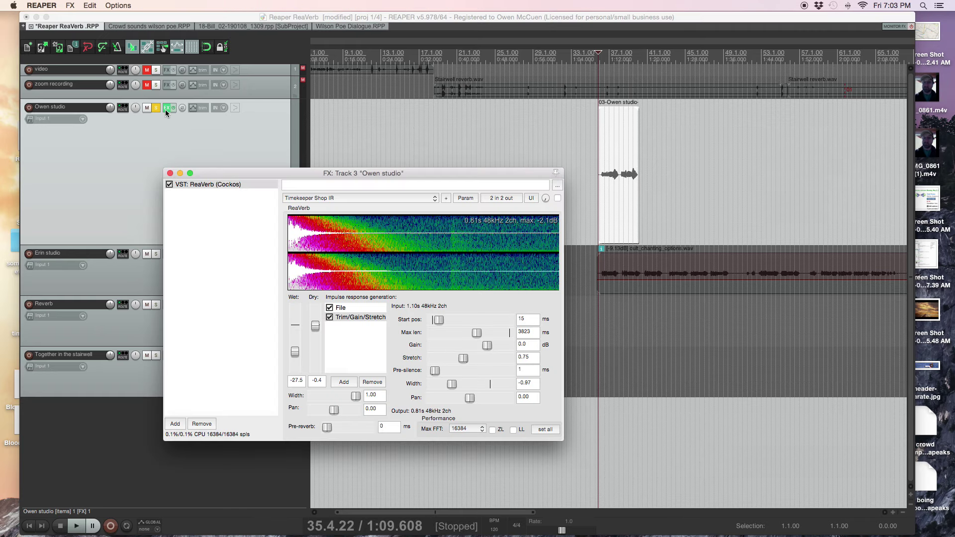
left_click(202, 423)
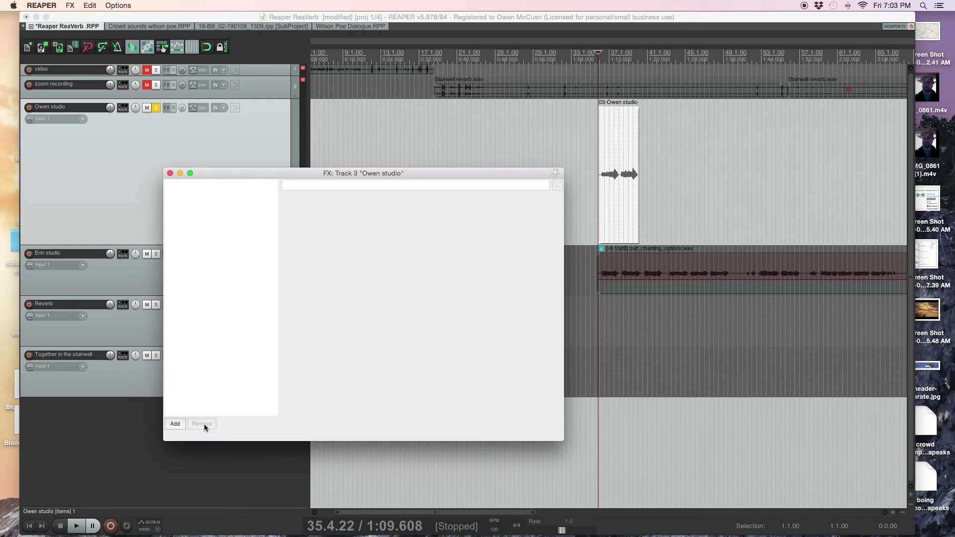
left_click(170, 173)
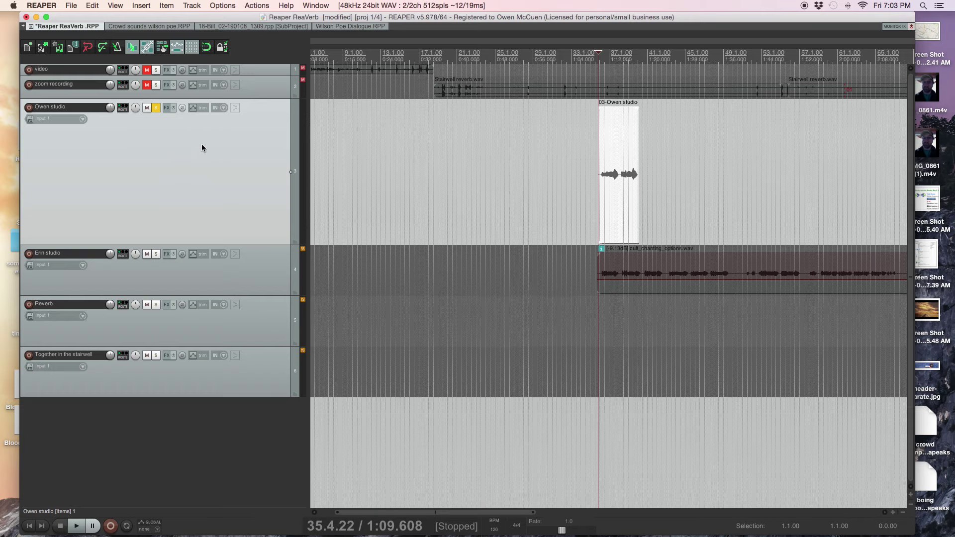
Insert a fresh ReaVerb on the Reverb bus with Wet at +0.0 and Dry at -inf
left_click(164, 306)
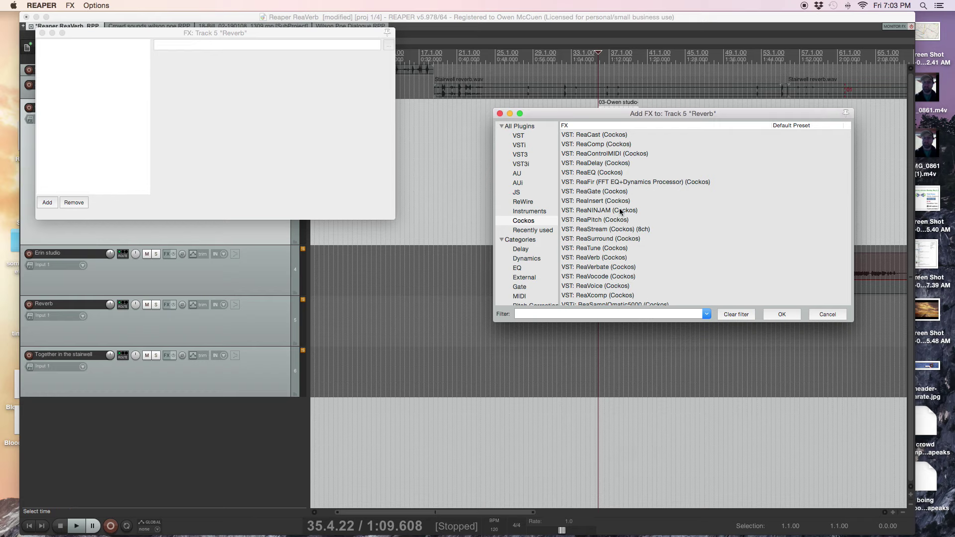
double_click(596, 257)
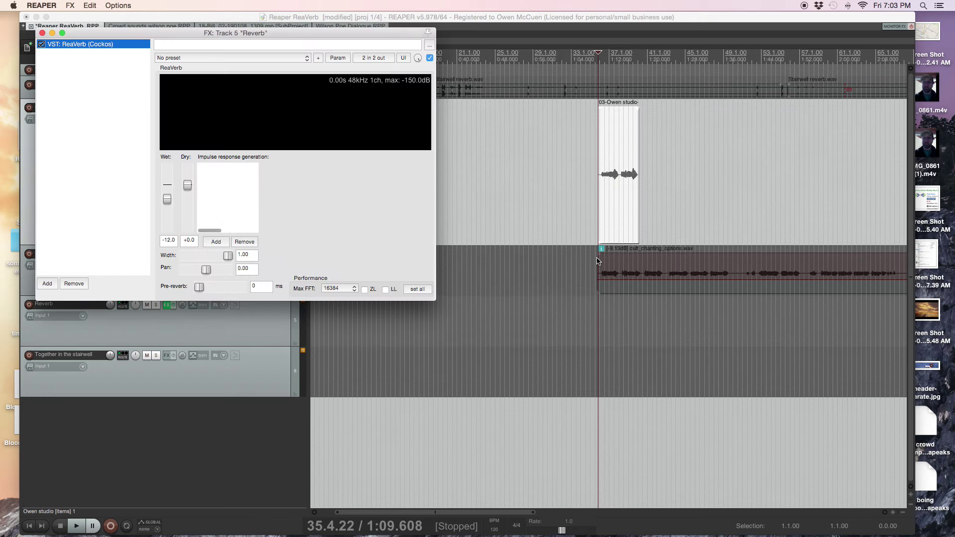
double_click(167, 198)
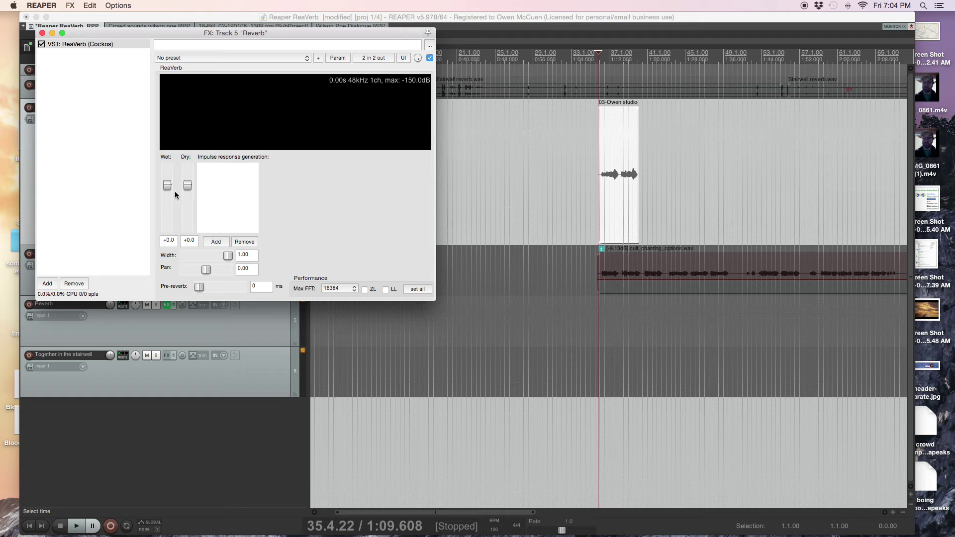
left_click_drag(188, 186, 189, 234)
Load stairsReaper ReaVerb -001.wav from Reaper ReaVerb test > Reaper ReaVerb as ReaVerb's file impulse response
left_click(216, 242)
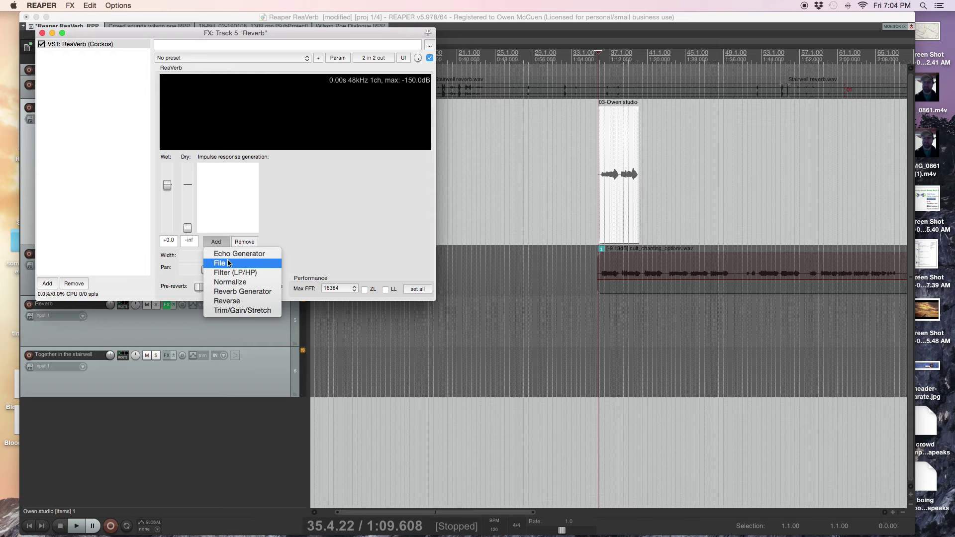
left_click(226, 264)
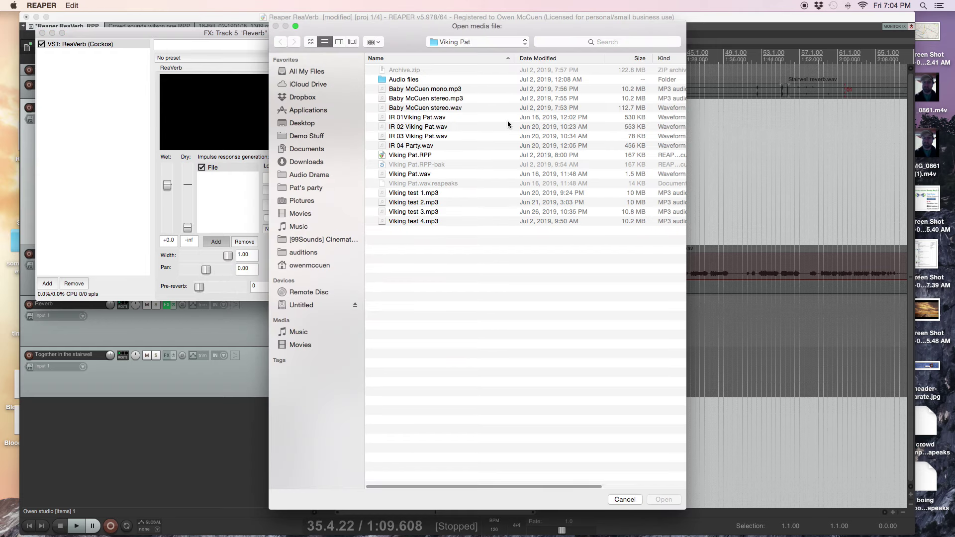
left_click(478, 43)
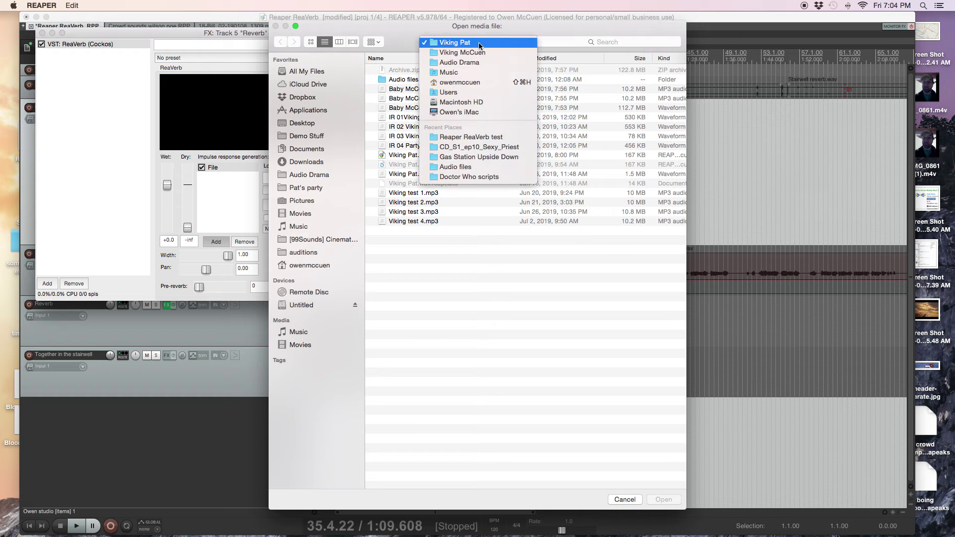
left_click(467, 136)
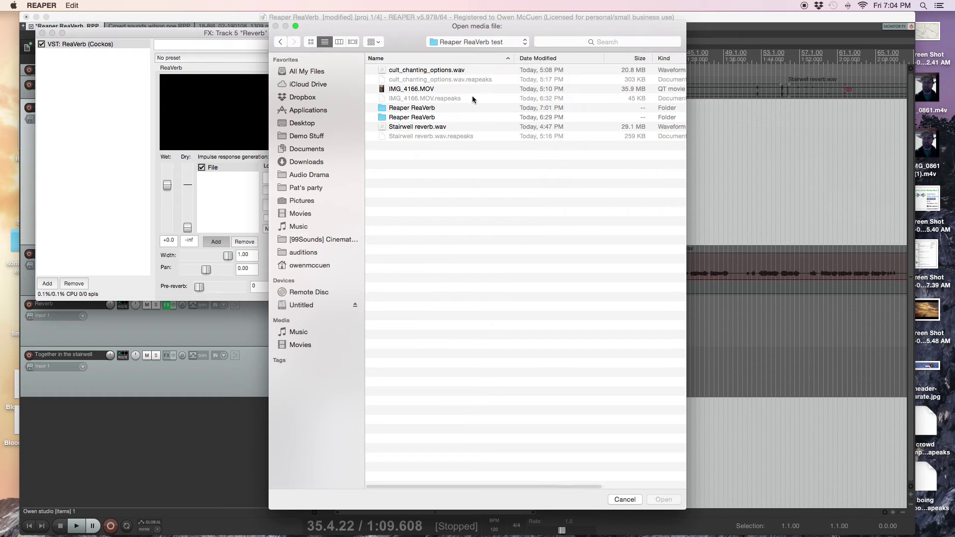
double_click(421, 109)
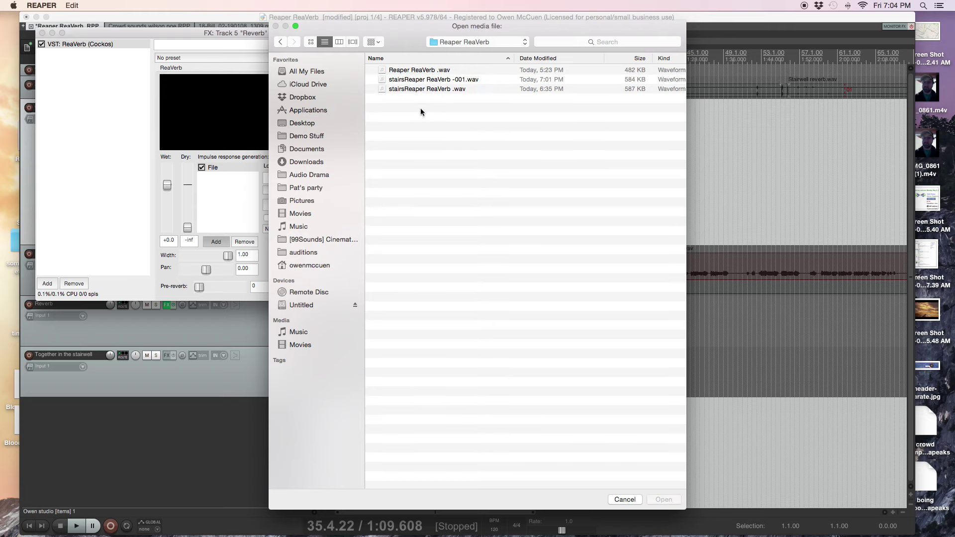
double_click(426, 79)
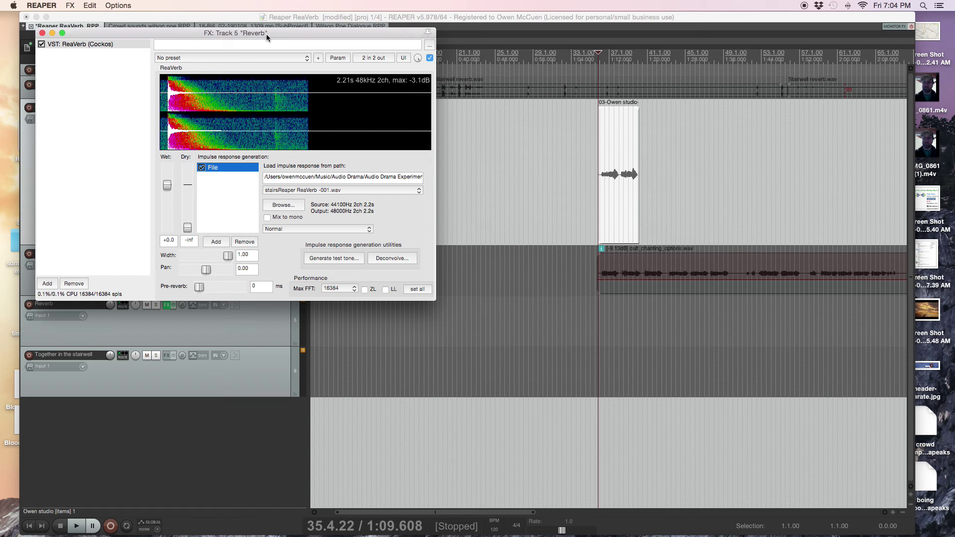
Create a post-fader +0.00 dB send from the Owen studio track to the Reverb track
left_click_drag(267, 34, 640, 281)
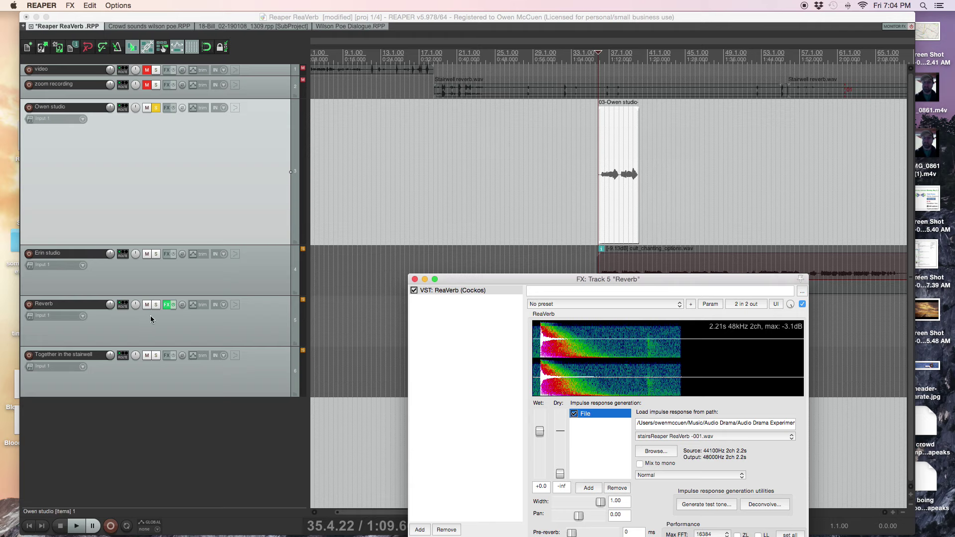
left_click(123, 119)
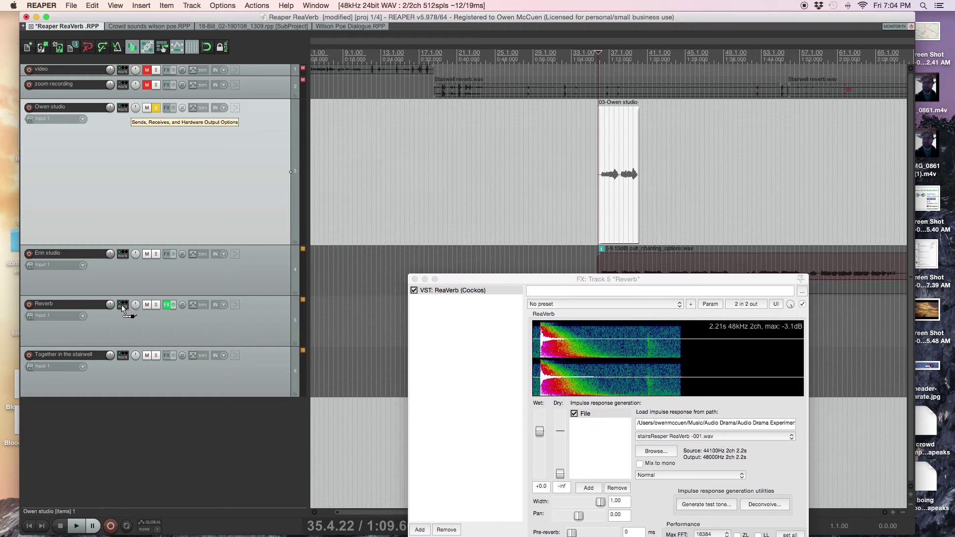
left_click_drag(121, 305, 121, 305)
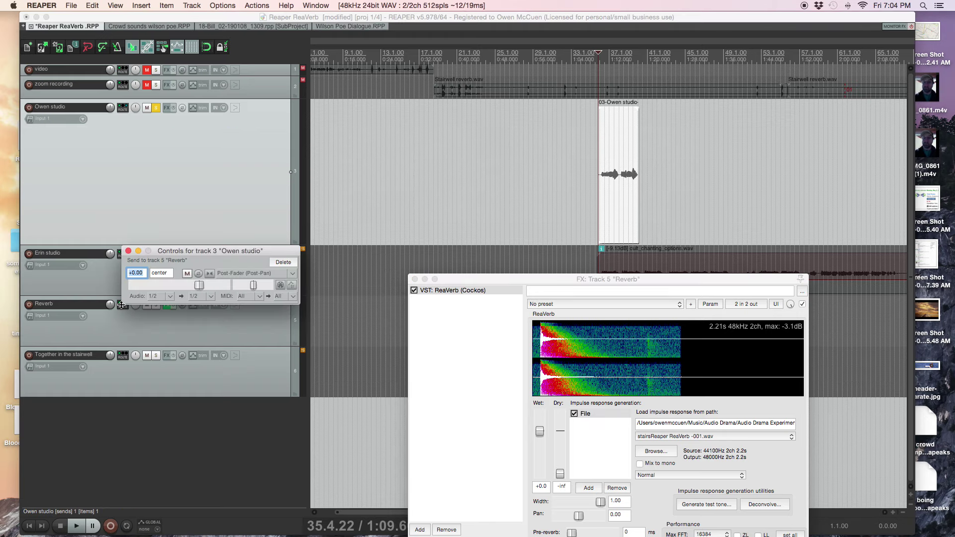
left_click(128, 250)
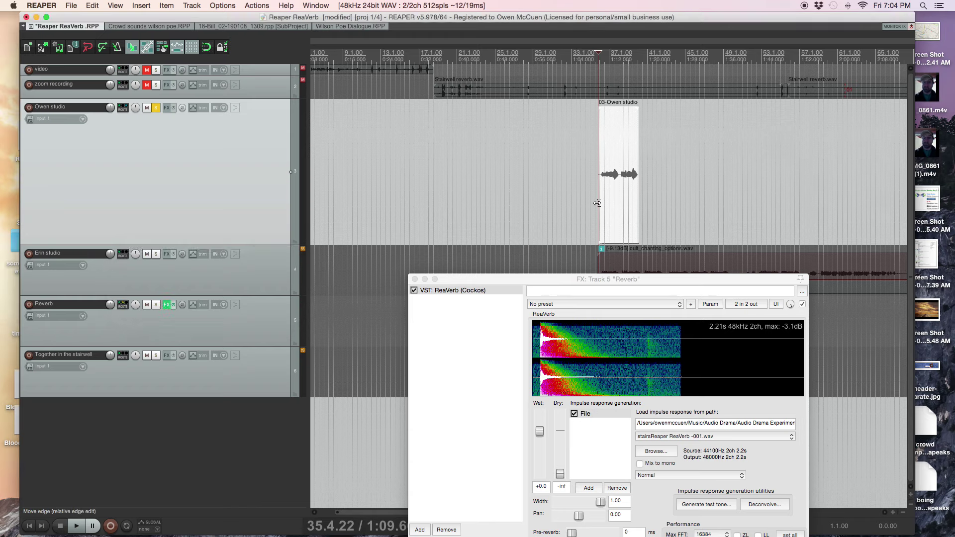
Play the Owen studio dialogue through the stairwell reverb, moving ReaVerb to the upper left
key("space")
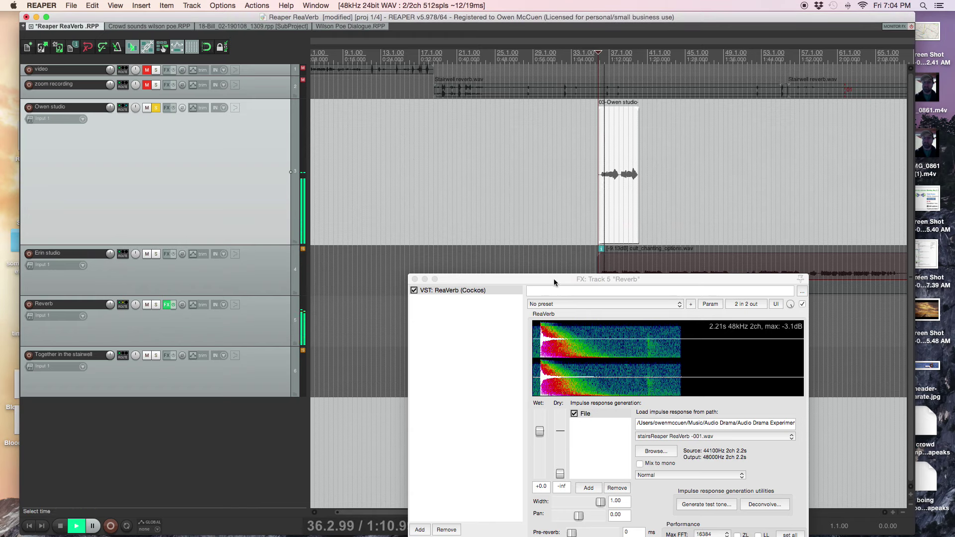
left_click_drag(550, 284, 294, 60)
key("space")
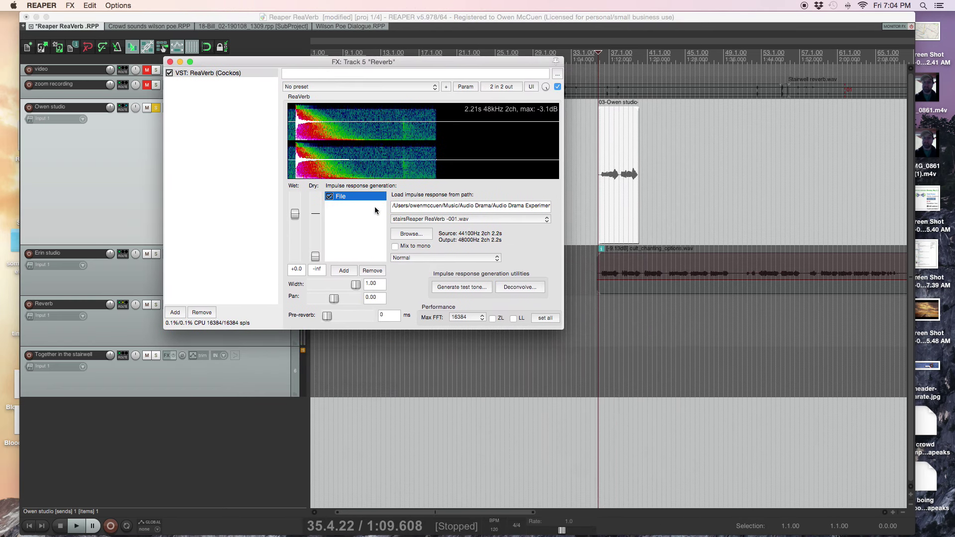
Set the impulse response normalization to '[deprecated] normalize to -18dB', auditioning before and after
key("space")
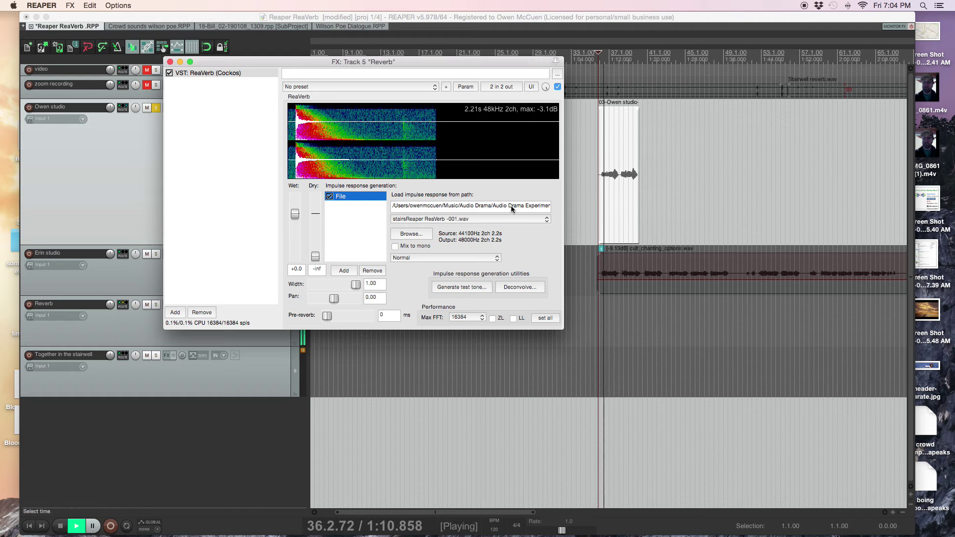
key("space")
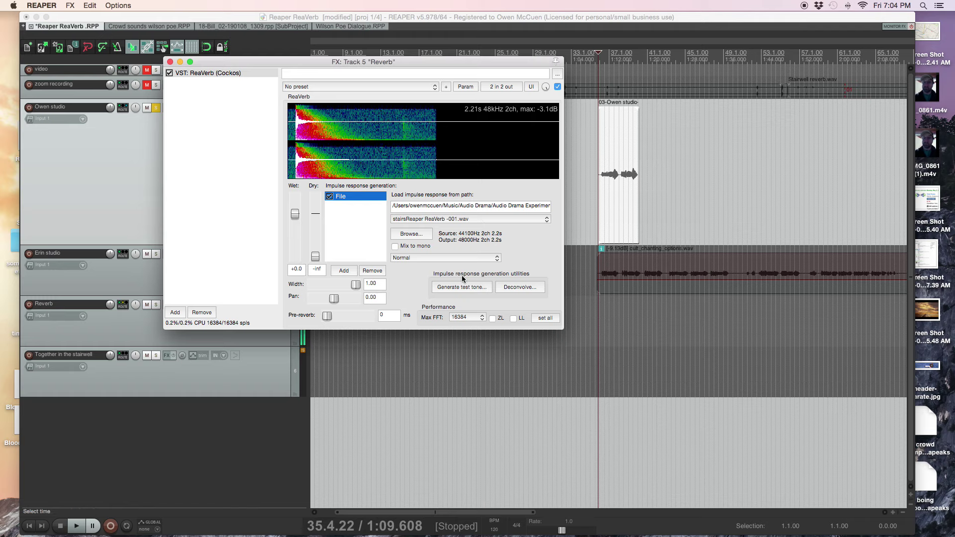
left_click(438, 261)
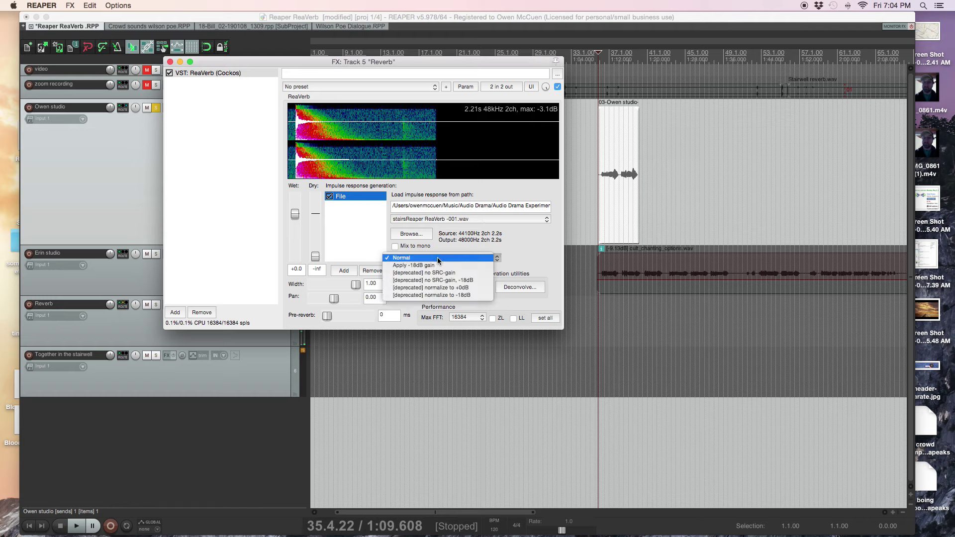
left_click(440, 296)
key("space")
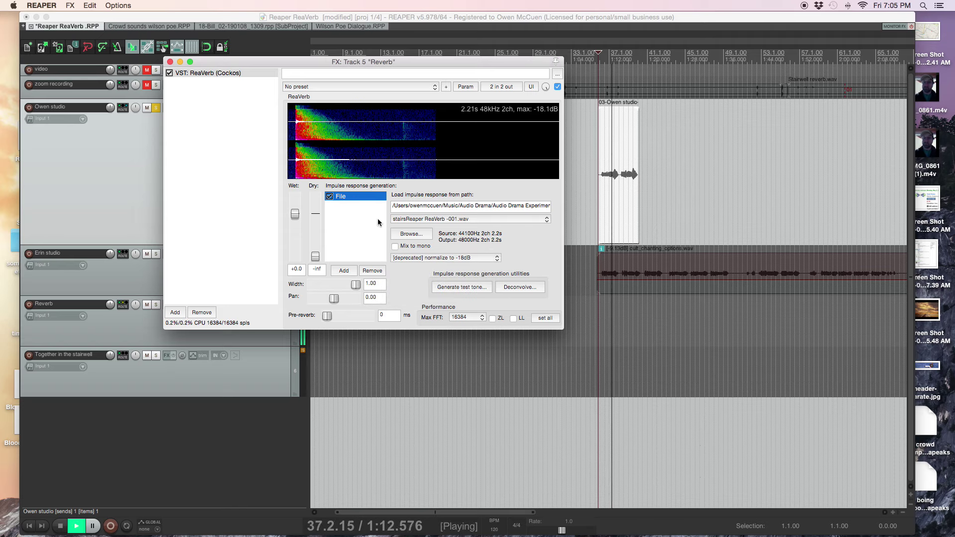
key("space")
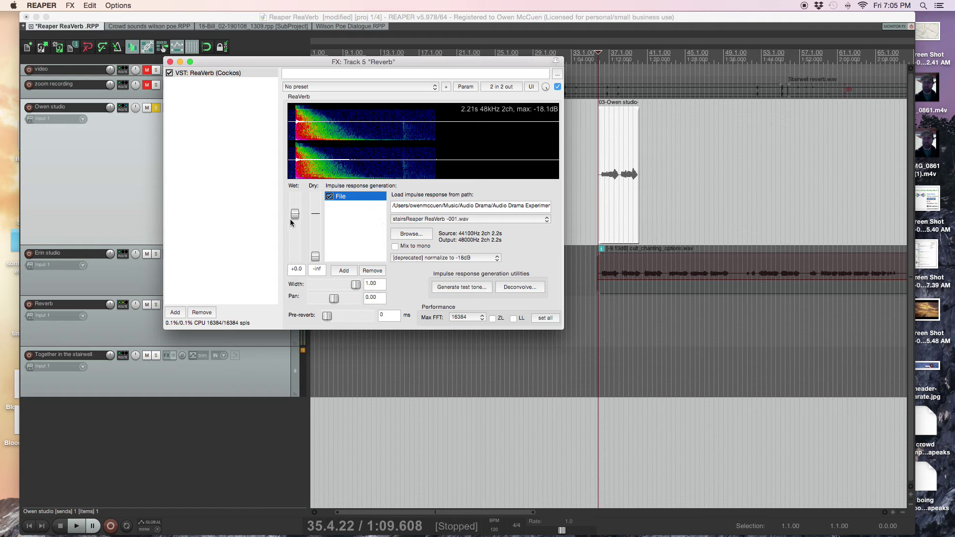
Pull the reverb wet level down while auditioning, then bring up the impulse response generator list
key("space")
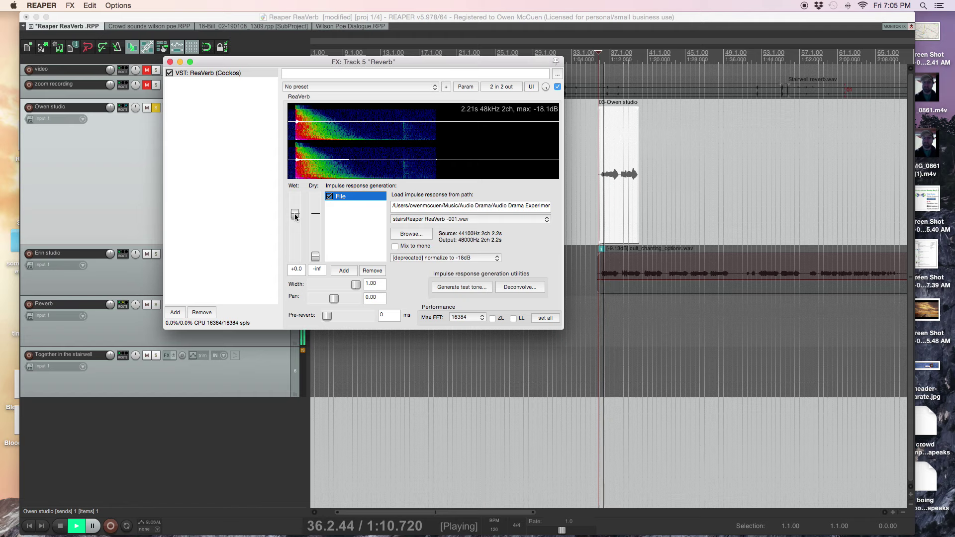
left_click_drag(295, 215, 294, 226)
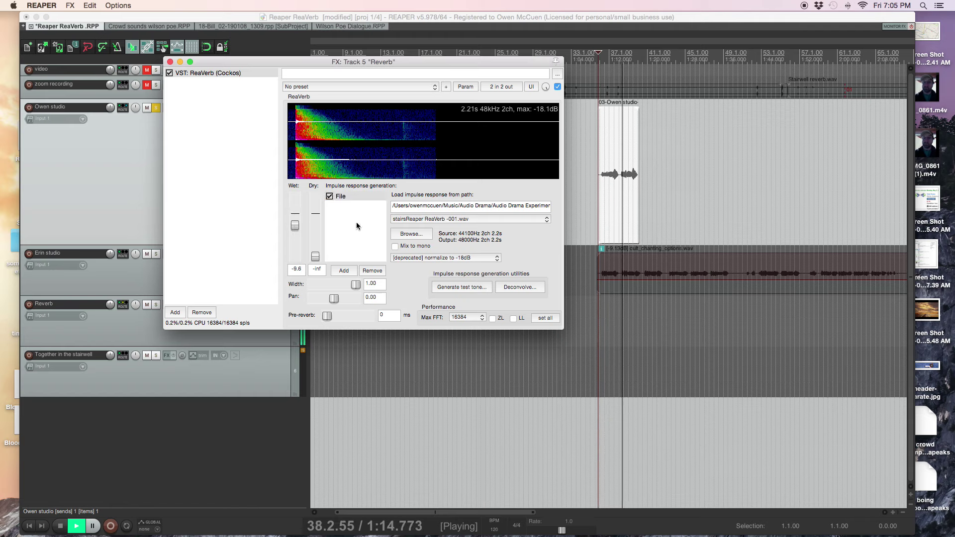
key("space")
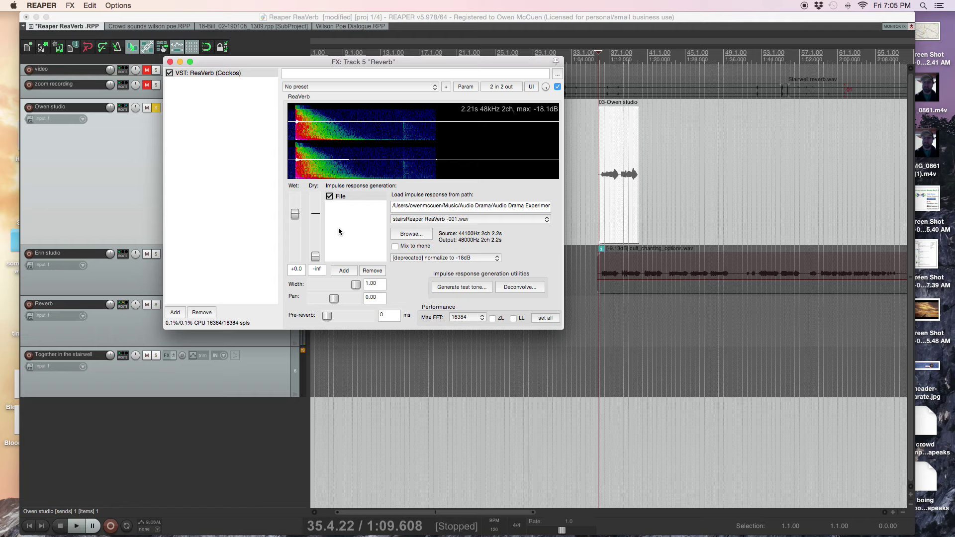
key("space")
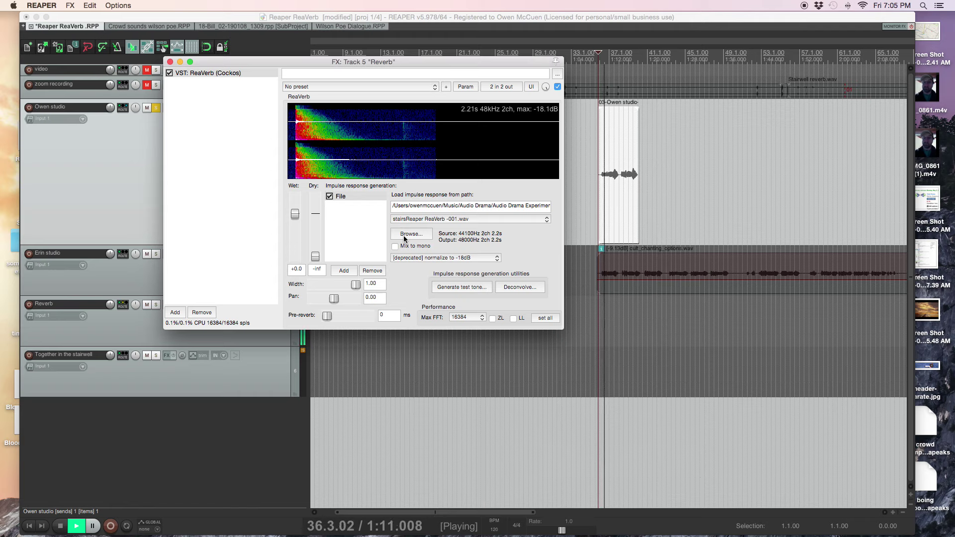
key("space")
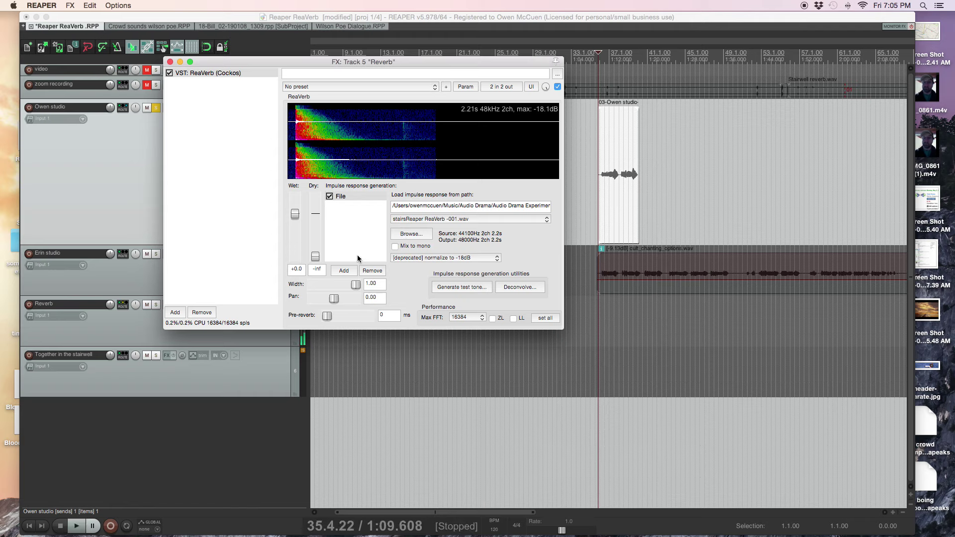
left_click(345, 271)
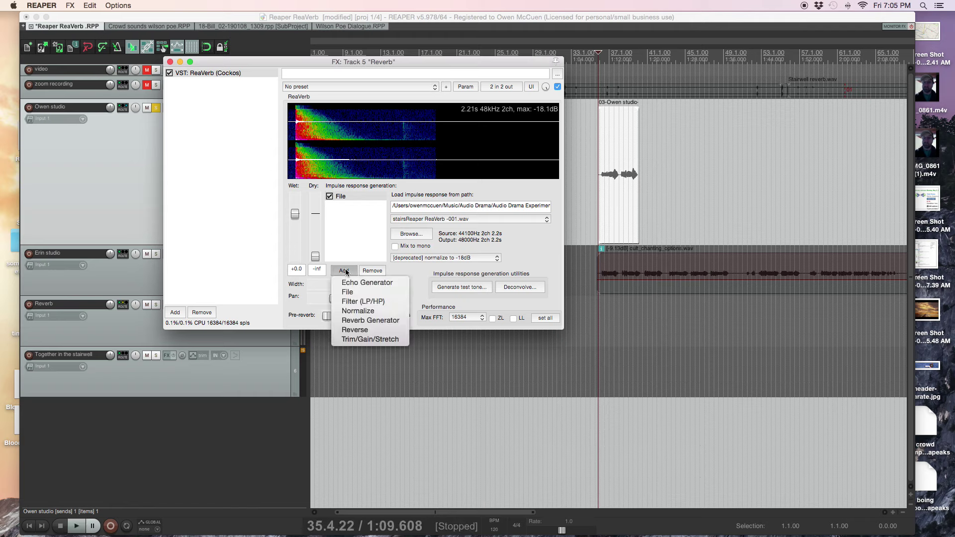
Add a Trim/Gain/Stretch stage and set the impulse start trim to 30 ms while auditioning
left_click(368, 340)
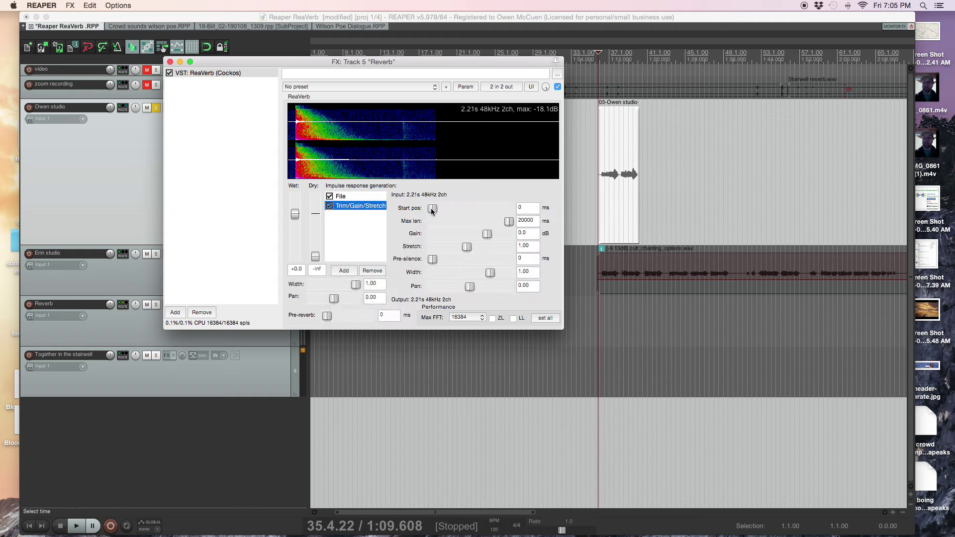
left_click_drag(433, 209, 438, 209)
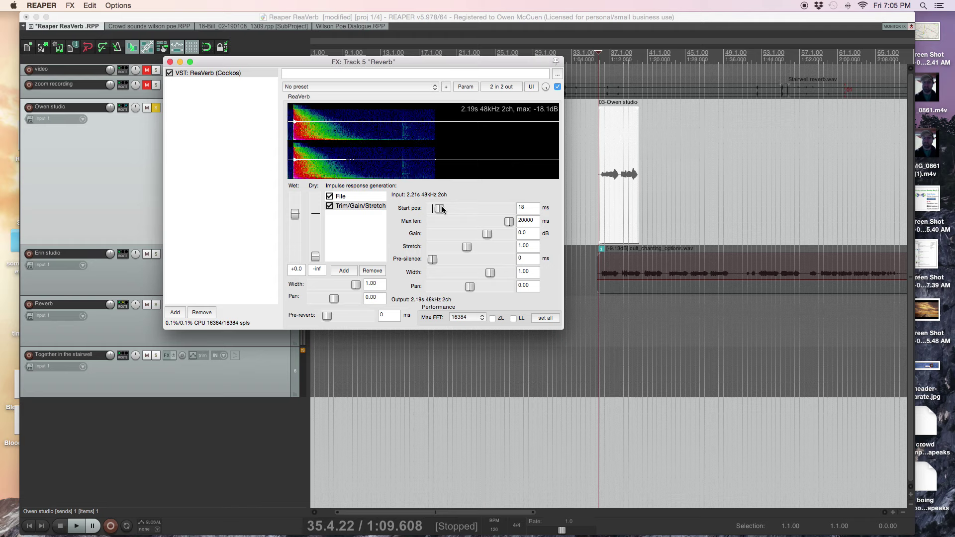
key("space")
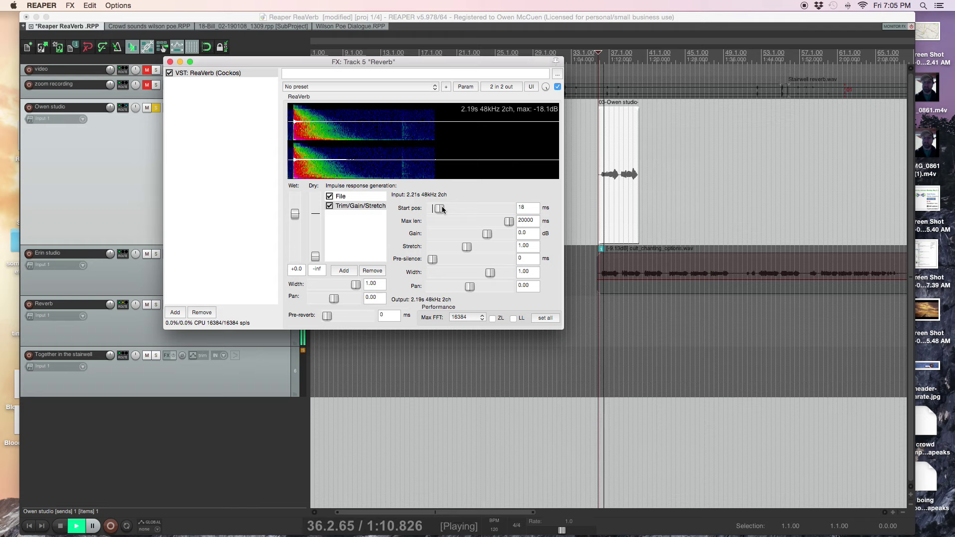
left_click_drag(442, 210, 451, 210)
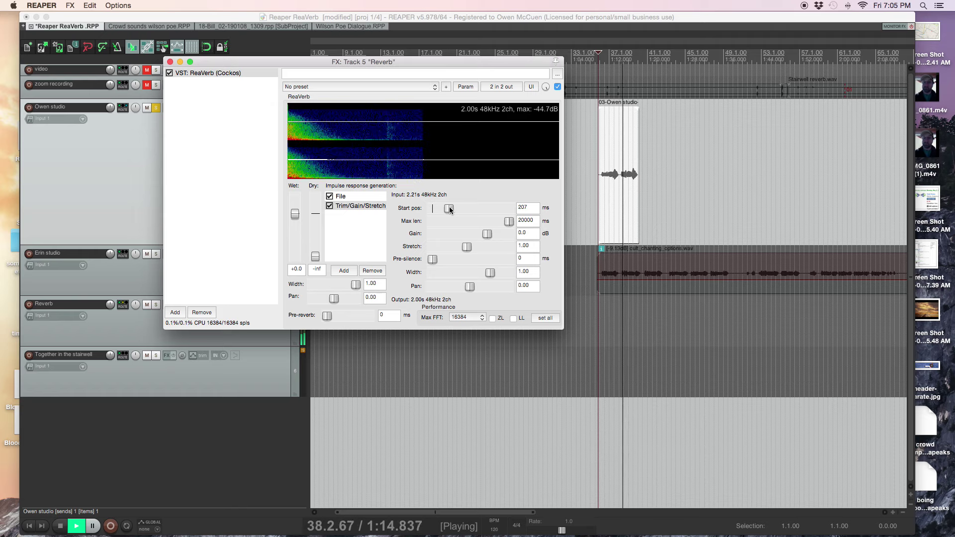
left_click_drag(451, 209, 445, 209)
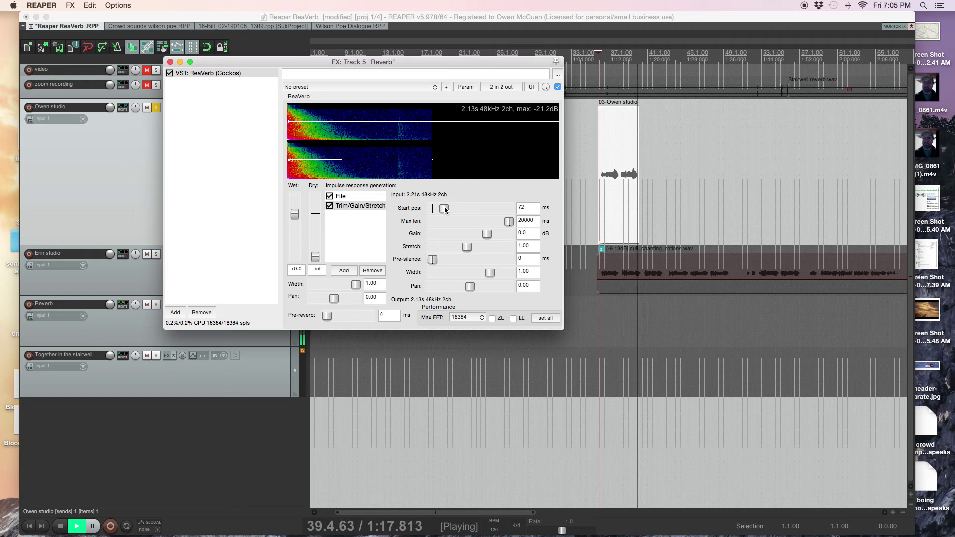
key("space")
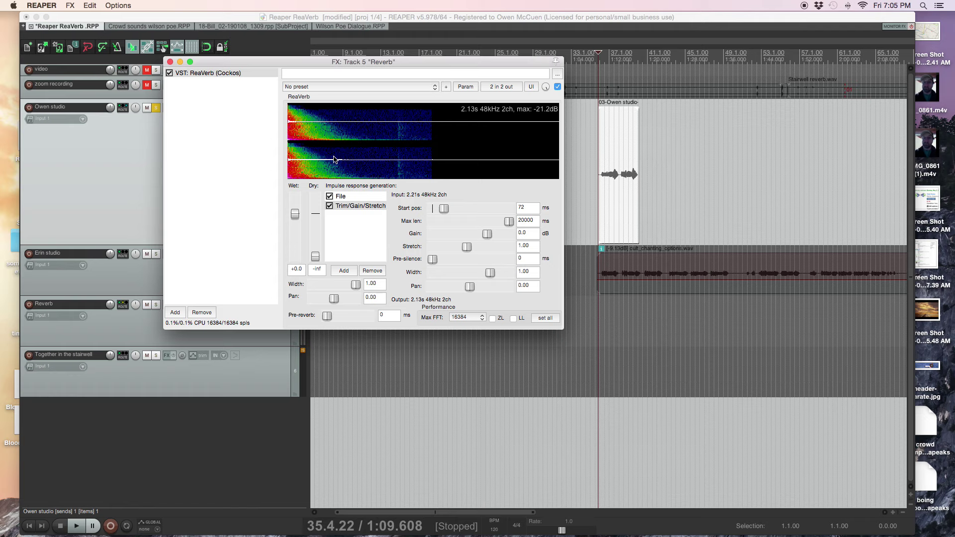
key("space")
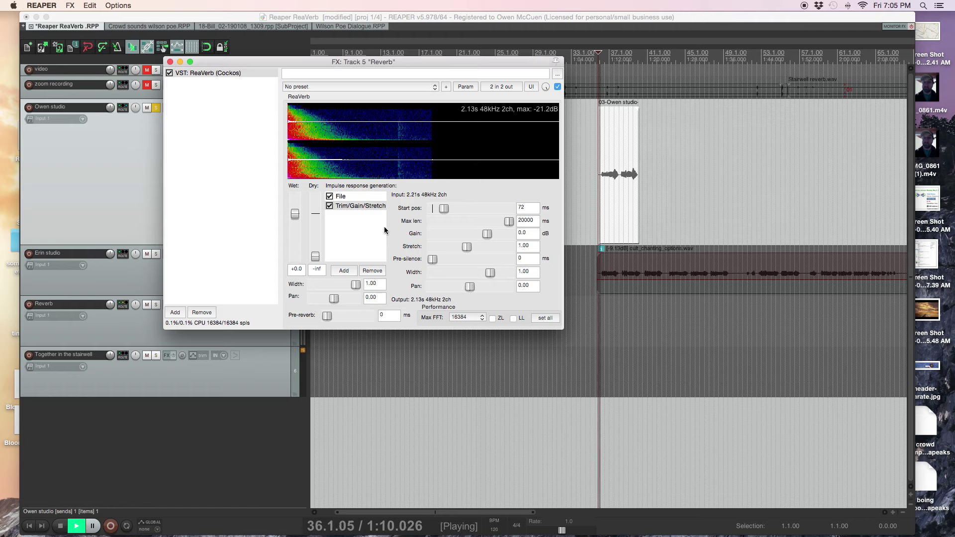
left_click_drag(444, 211, 441, 211)
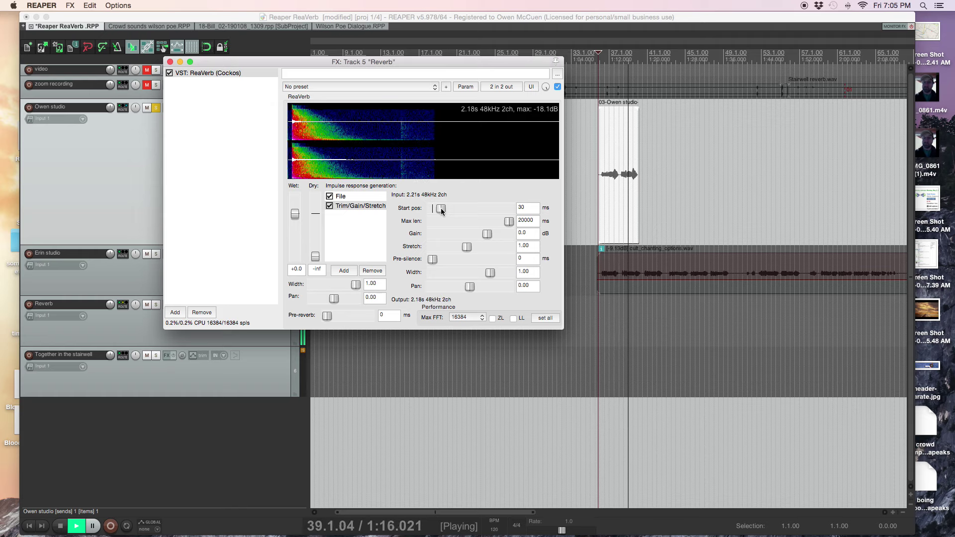
key("space")
key("space")
Lower the wet level to -4.8 and shorten the impulse maximum length to 12283 ms
left_click_drag(294, 214, 294, 221)
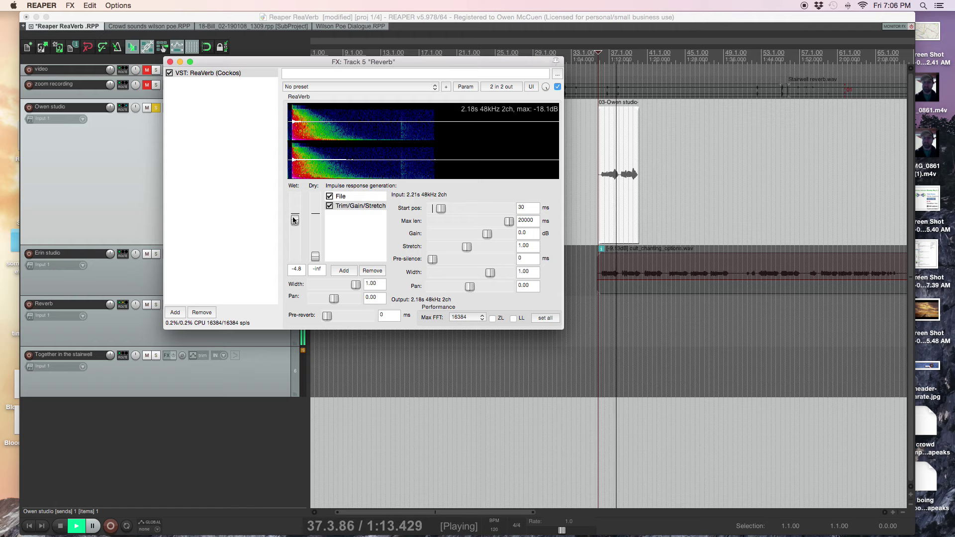
key("space")
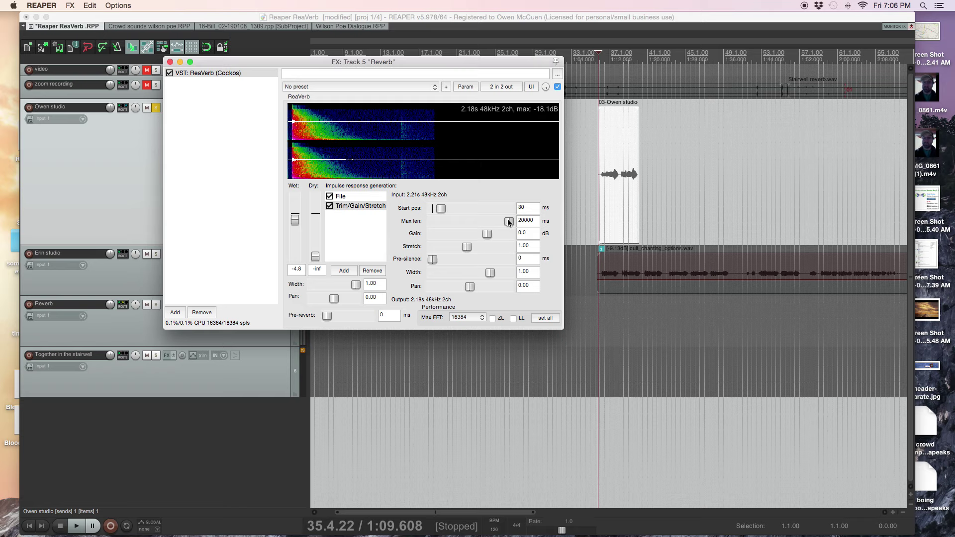
left_click_drag(509, 223, 498, 222)
key("space")
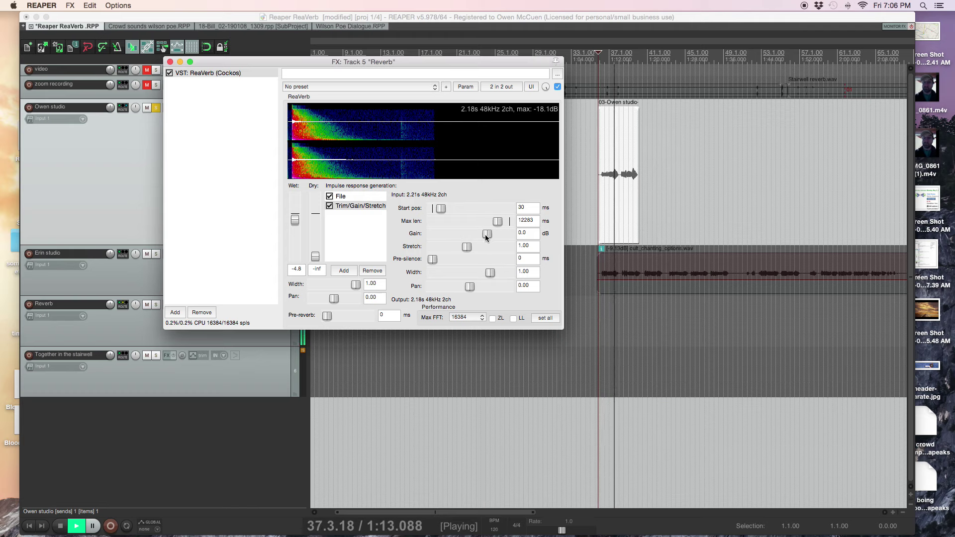
key("space")
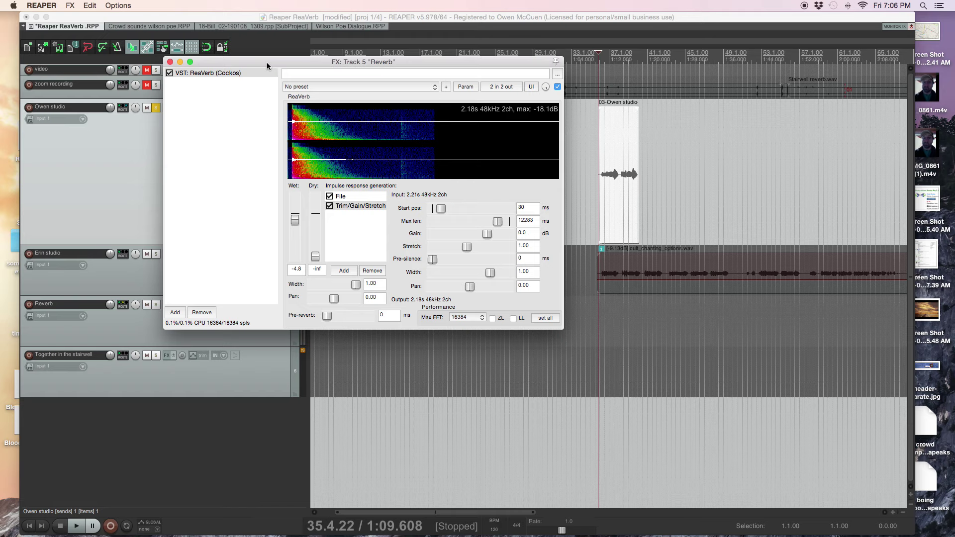
left_click_drag(267, 62, 291, 64)
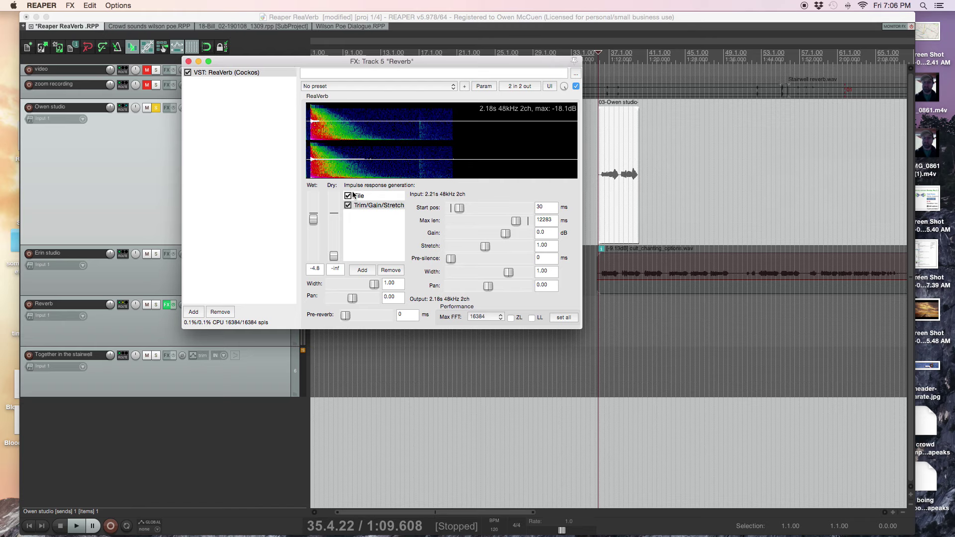
left_click(364, 269)
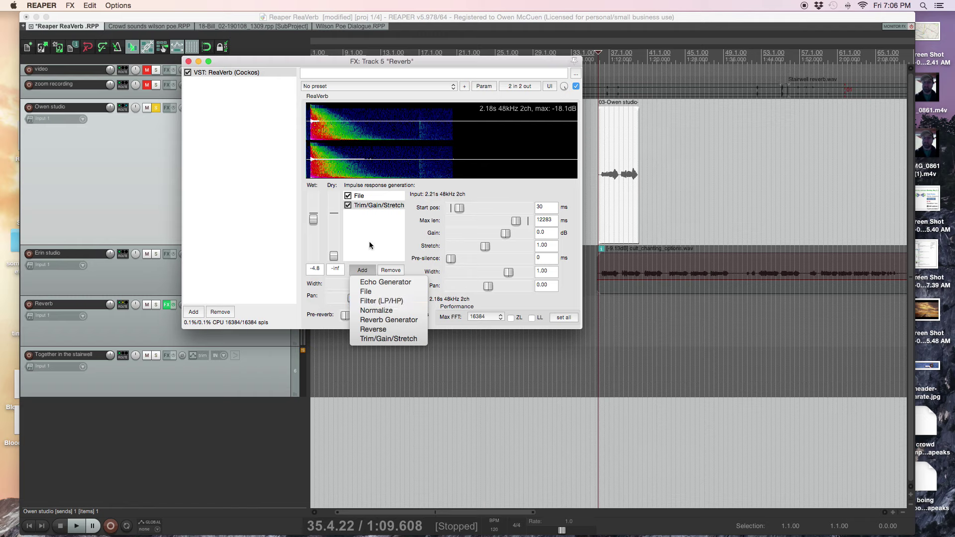
left_click(270, 64)
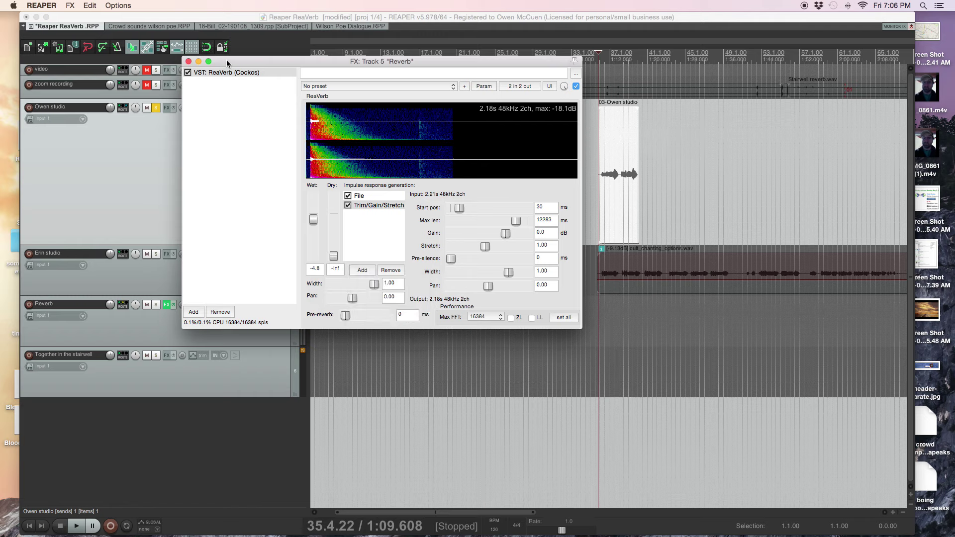
Close ReaVerb, solo Erin studio instead of Owen studio, and audition Erin studio
left_click(189, 62)
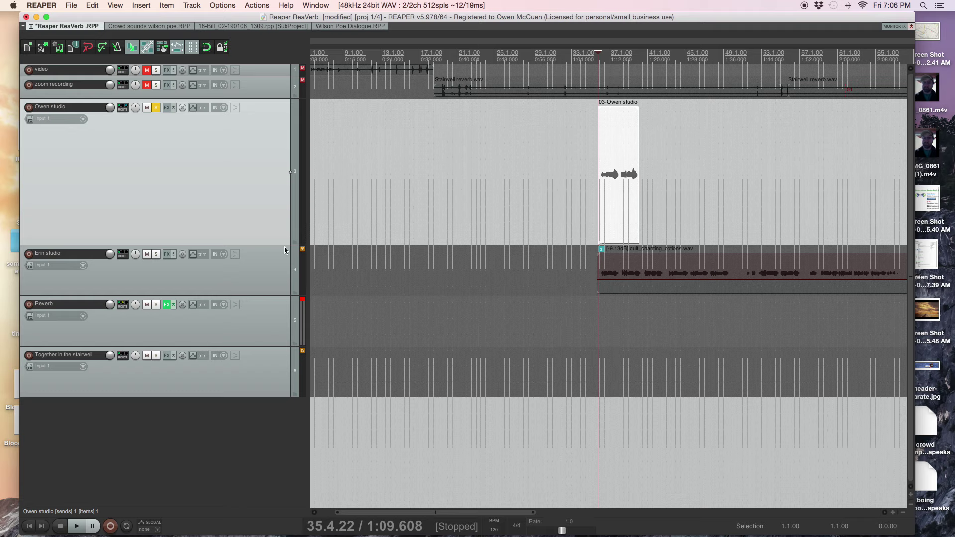
left_click(155, 254)
left_click(184, 279)
key("space")
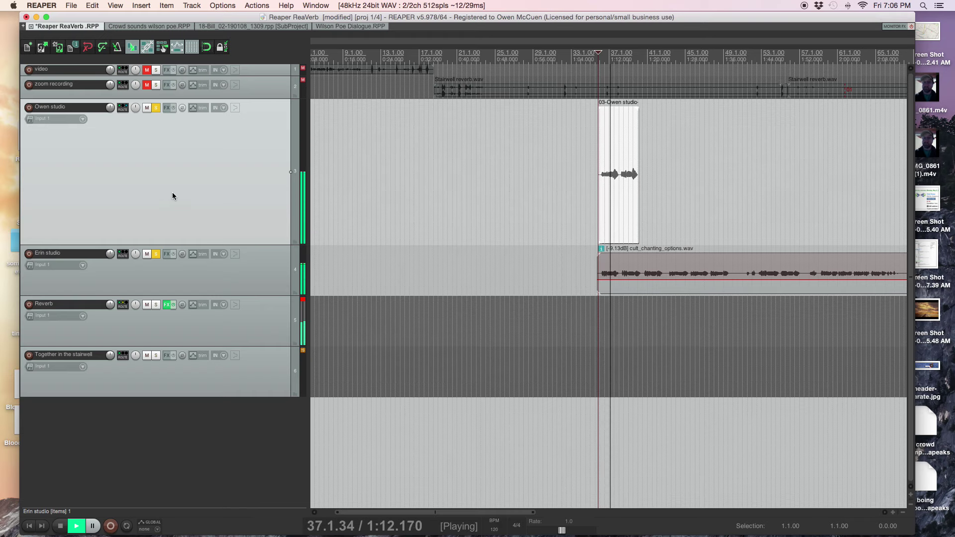
left_click(156, 108)
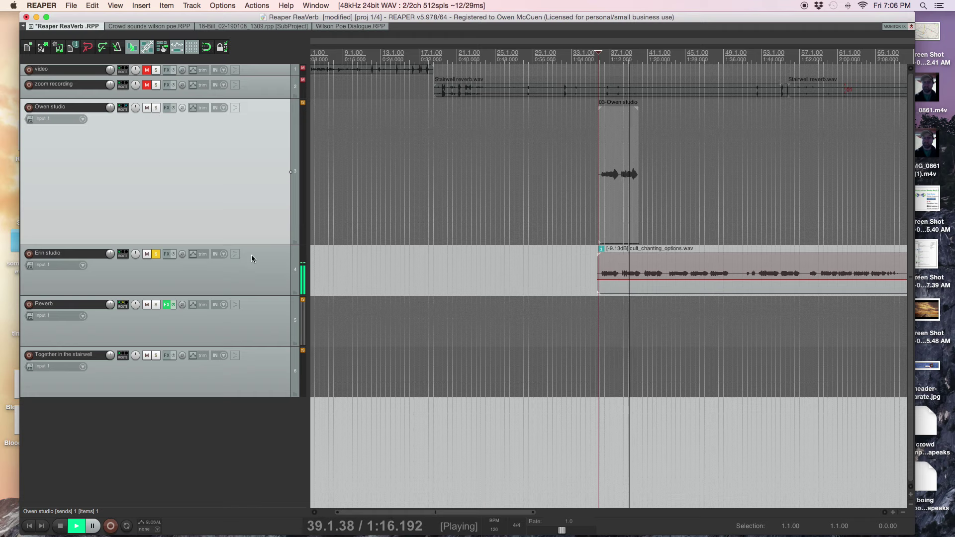
key("space")
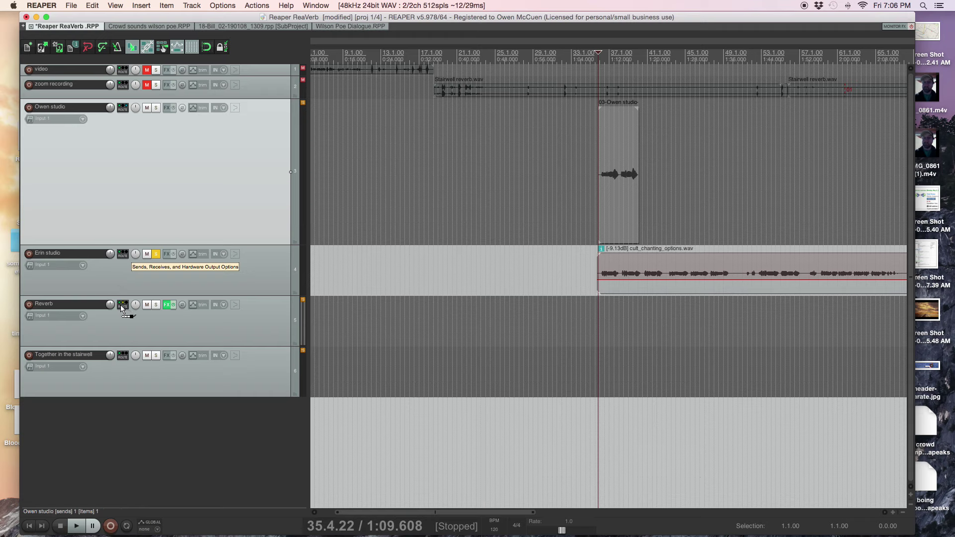
Send Erin studio to the Reverb track and audition it alongside a soloed Owen studio
left_click_drag(120, 305, 121, 306)
left_click(126, 252)
key("space")
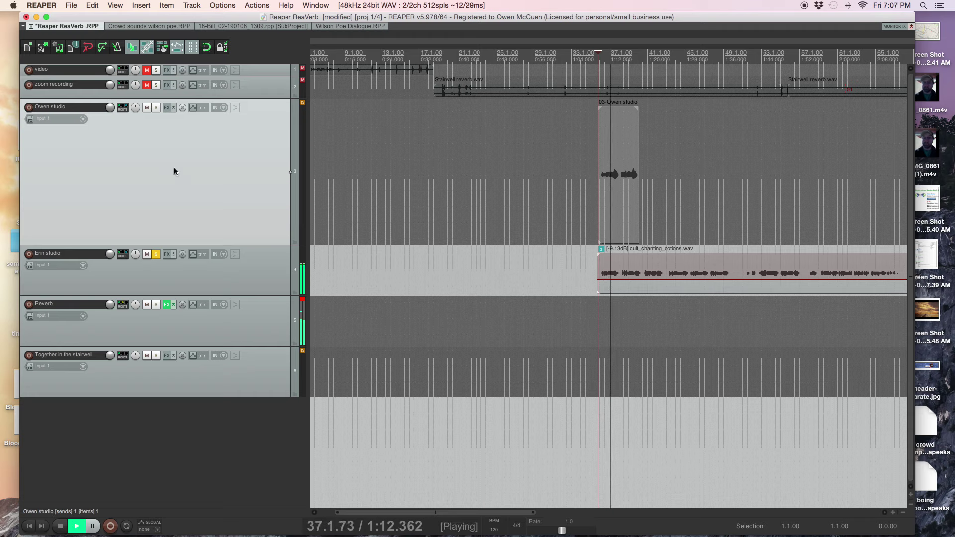
key("space")
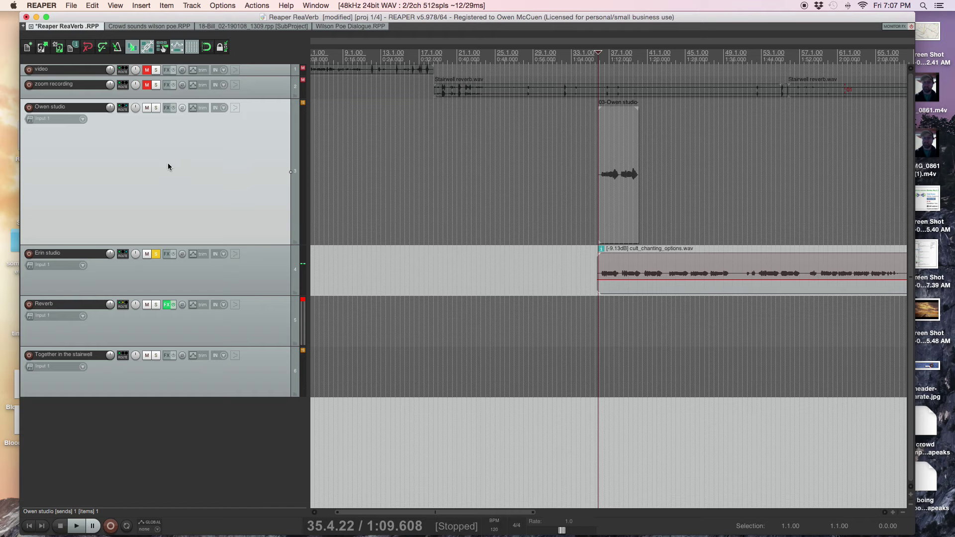
left_click(155, 110)
key("space")
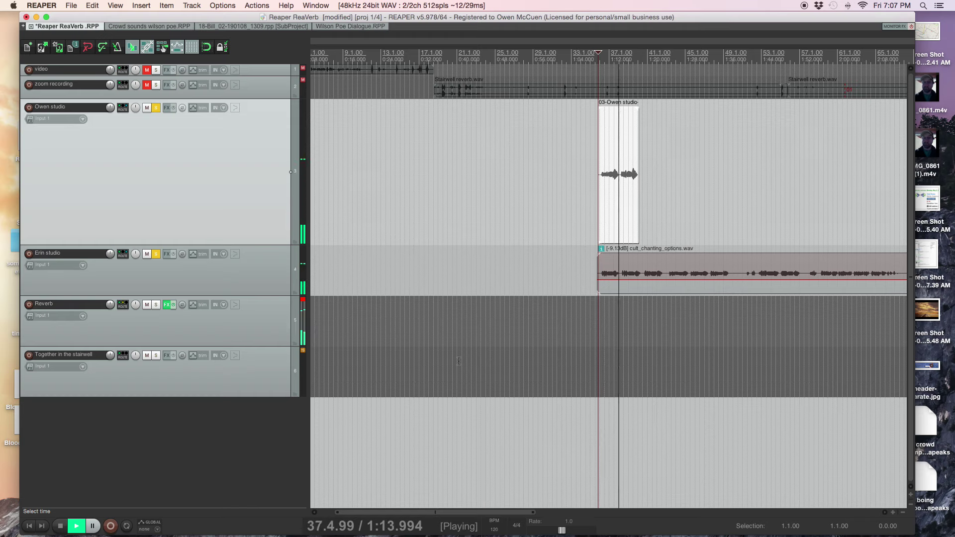
key("space")
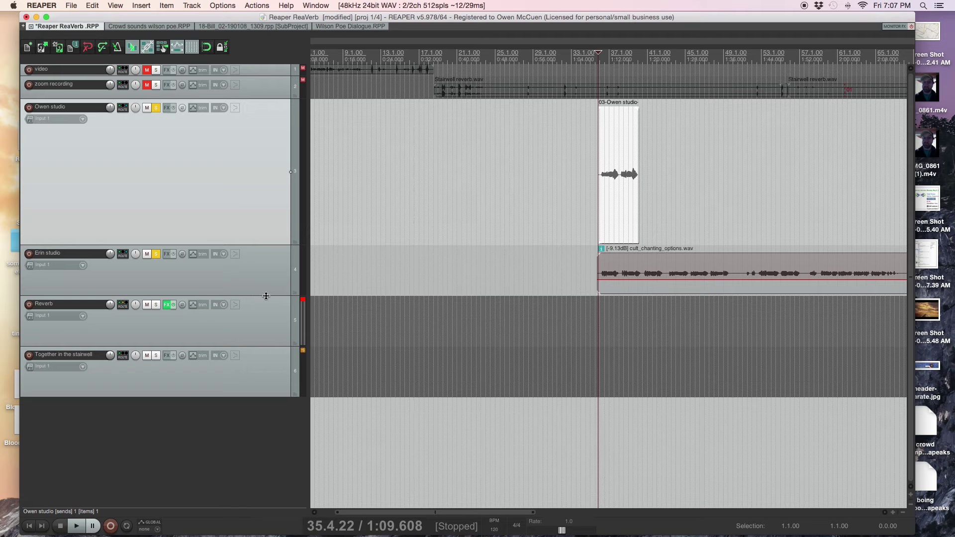
Make the Erin studio track taller and lower the chanting clip's volume to -12.2dB
left_click_drag(266, 303, 266, 374)
key("space")
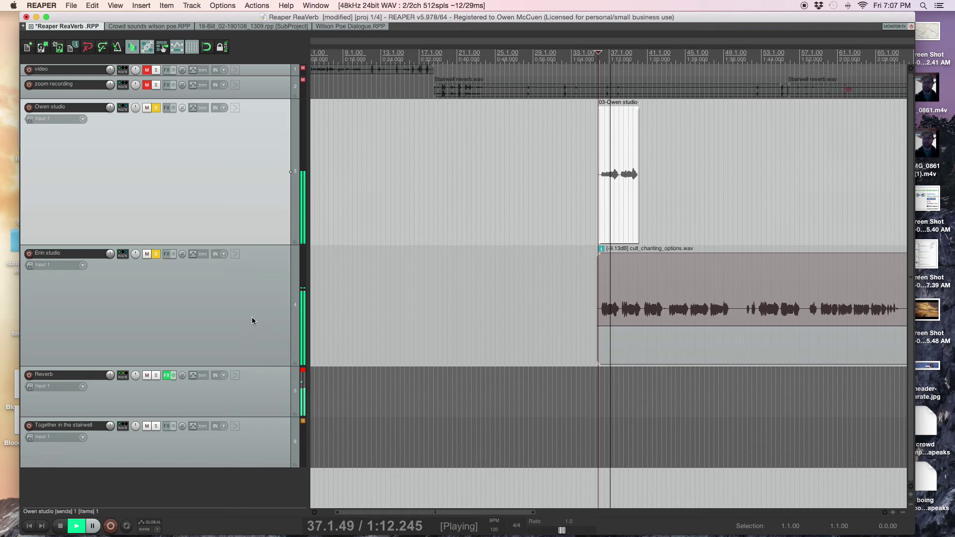
key("space")
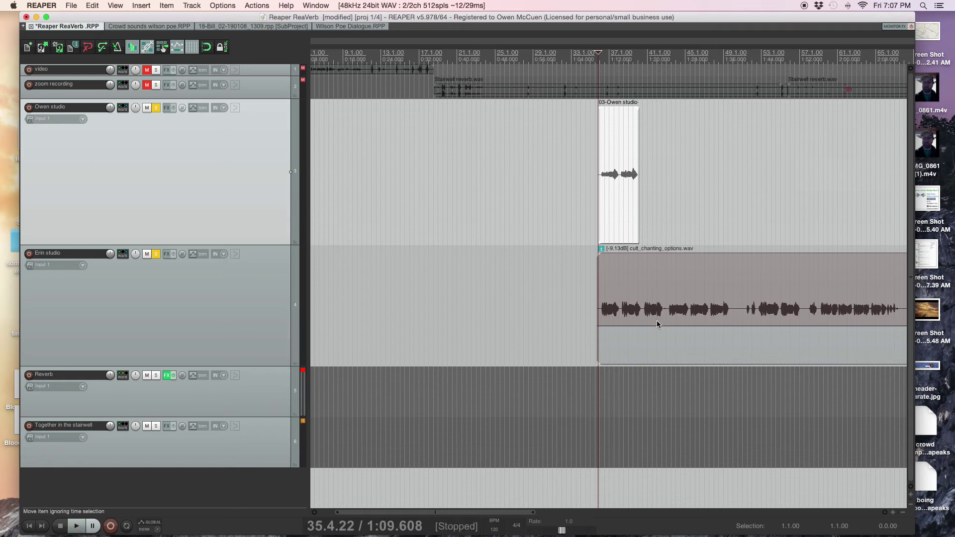
key("space")
left_click_drag(654, 326, 654, 338)
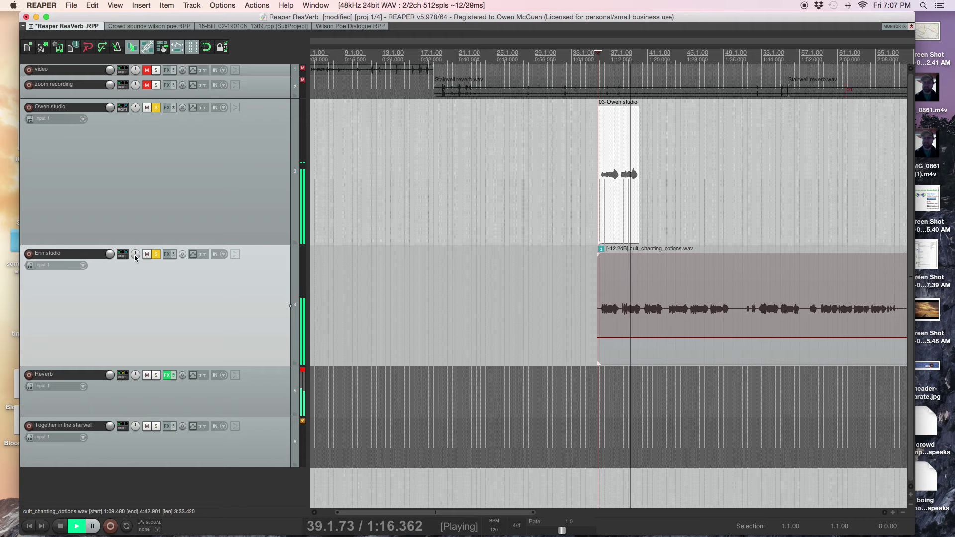
Pan Erin studio 24% left, then audition the mix from the Owen studio track
left_click_drag(135, 255, 134, 266)
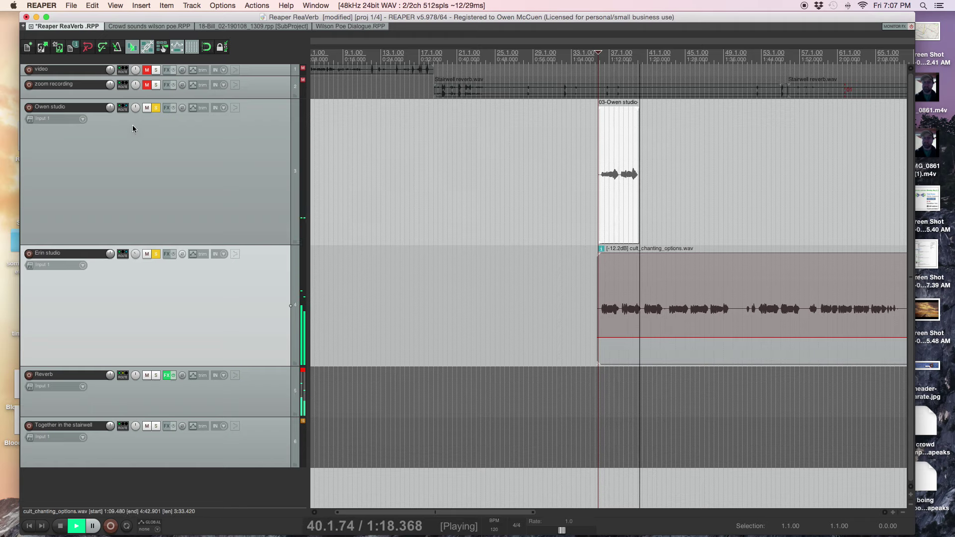
mouse_move(135, 111)
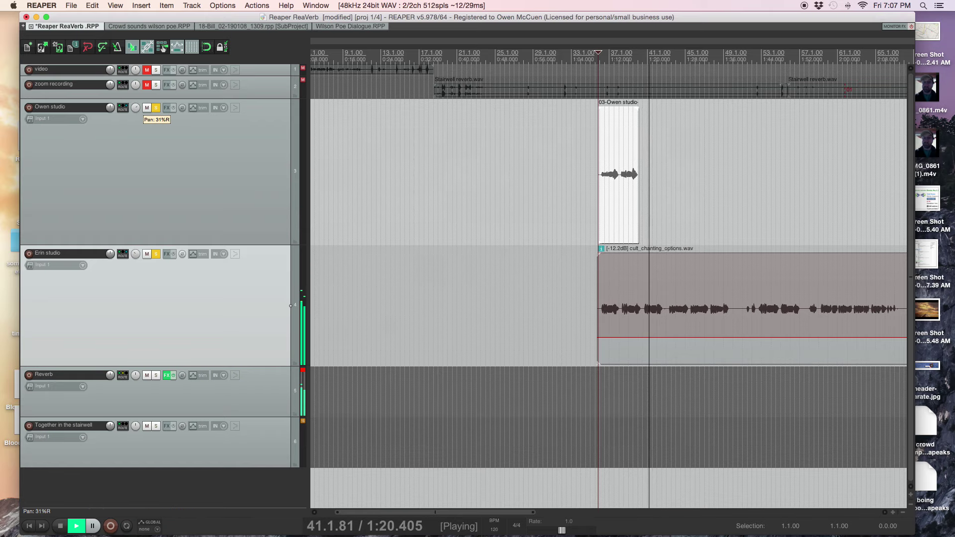
key("space")
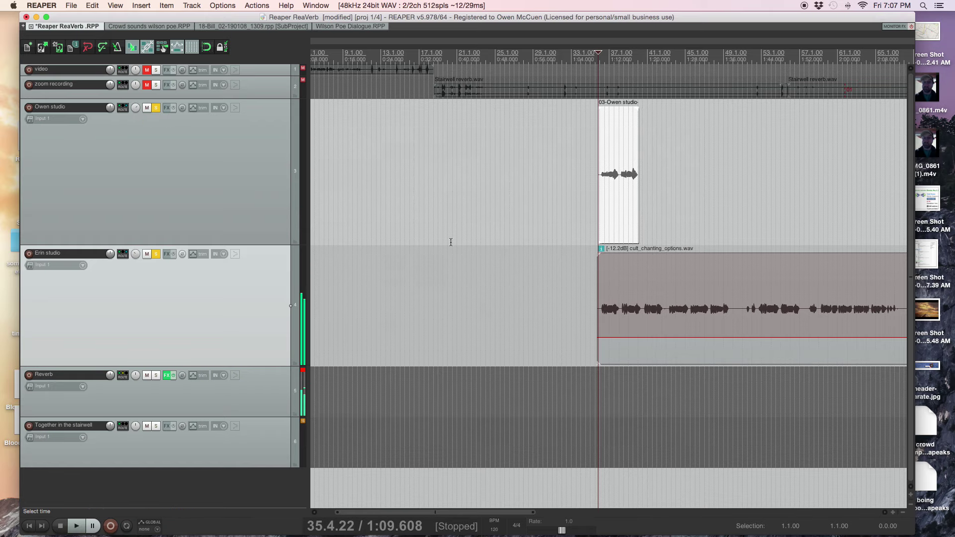
left_click(599, 223)
key("space")
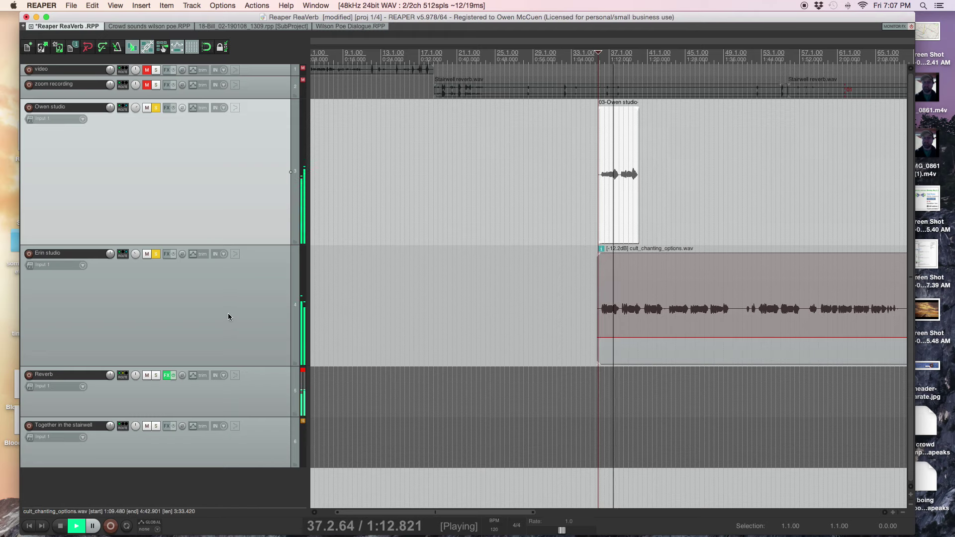
key("space")
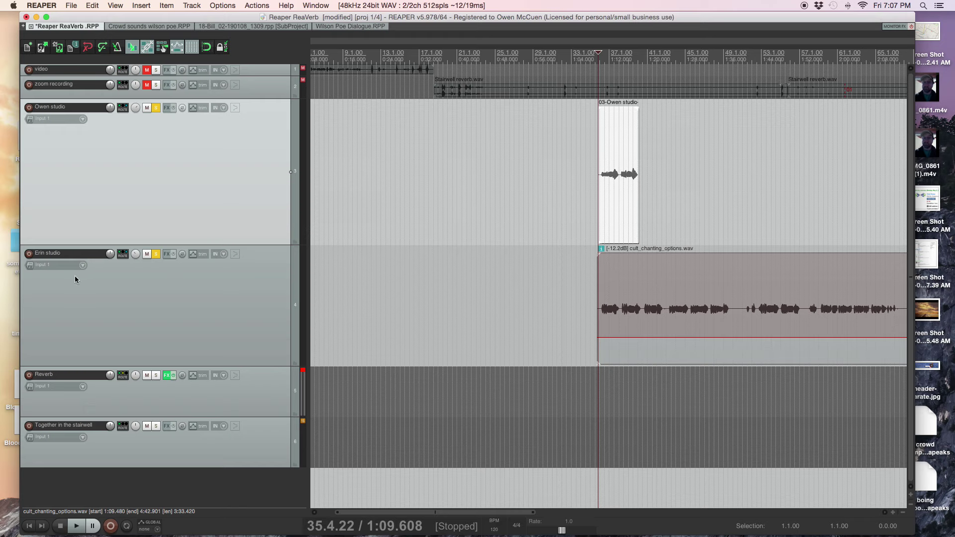
Enable the Reverb send volume envelope on Erin studio
left_click(193, 254)
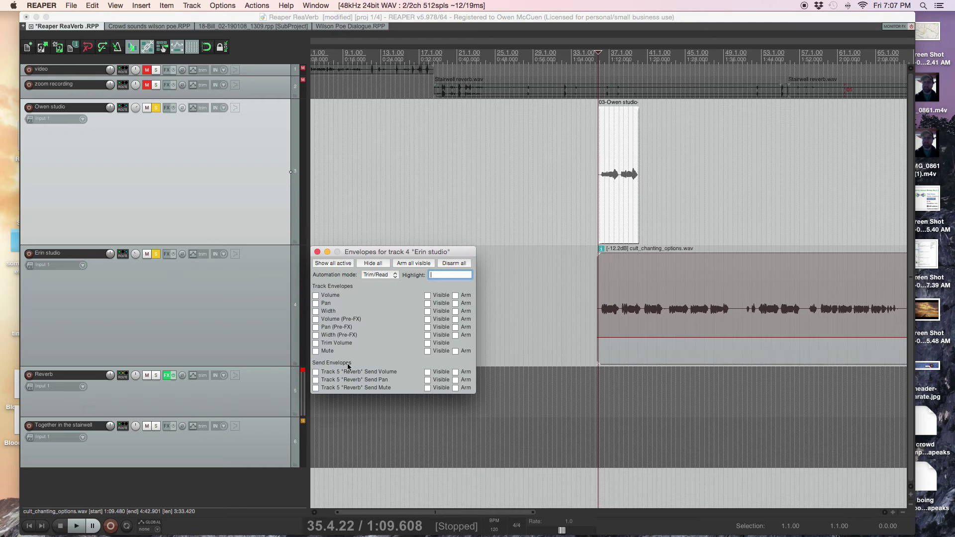
left_click(315, 373)
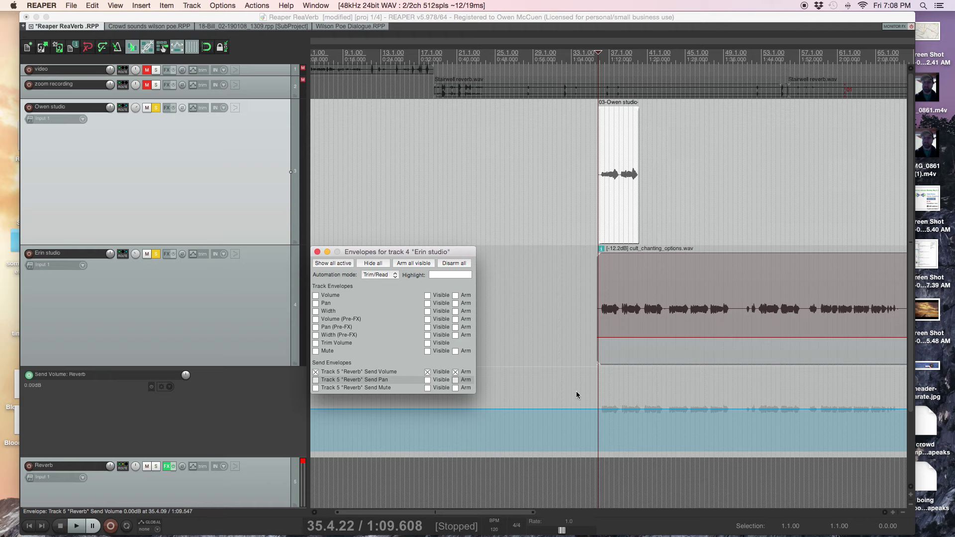
left_click(317, 252)
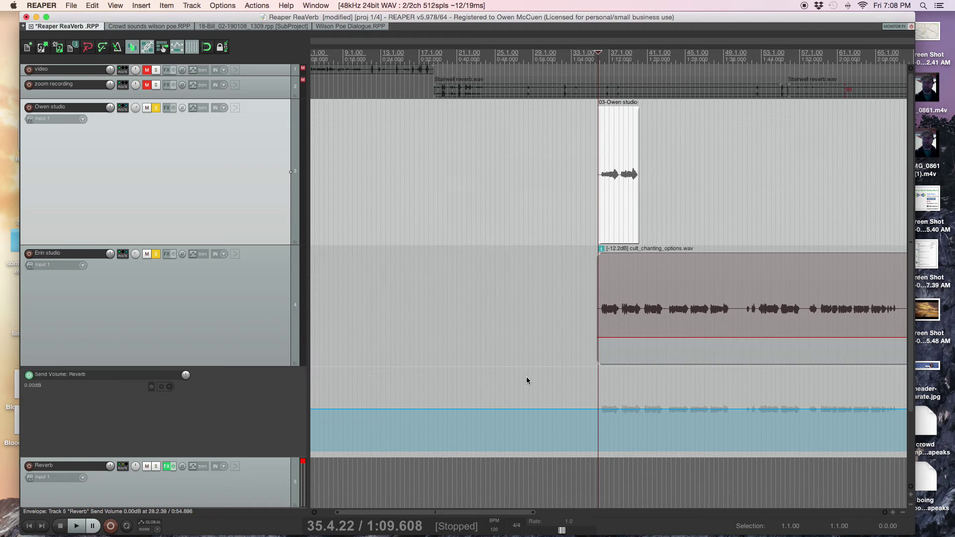
Add an envelope point and raise the send volume to +5.25dB, then play from just before it
left_click(587, 407)
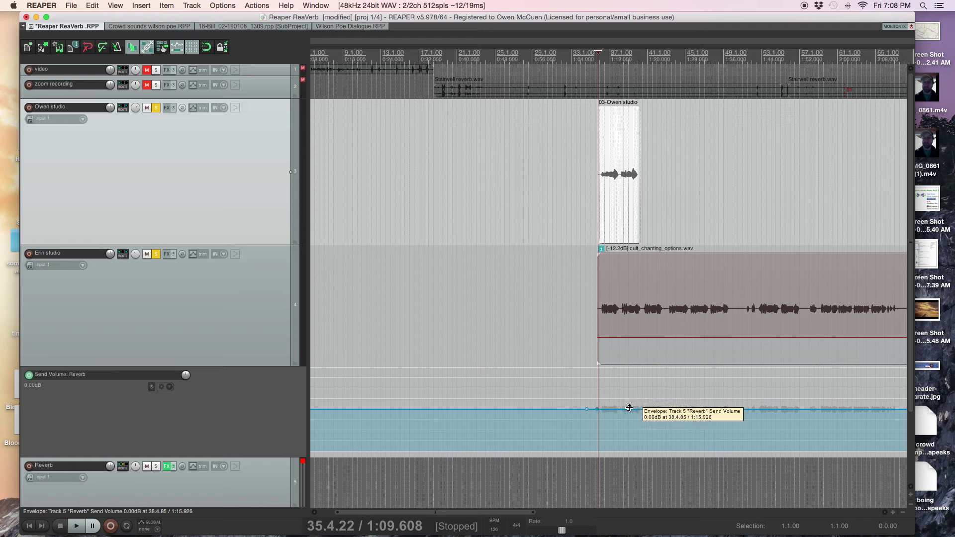
left_click(694, 409)
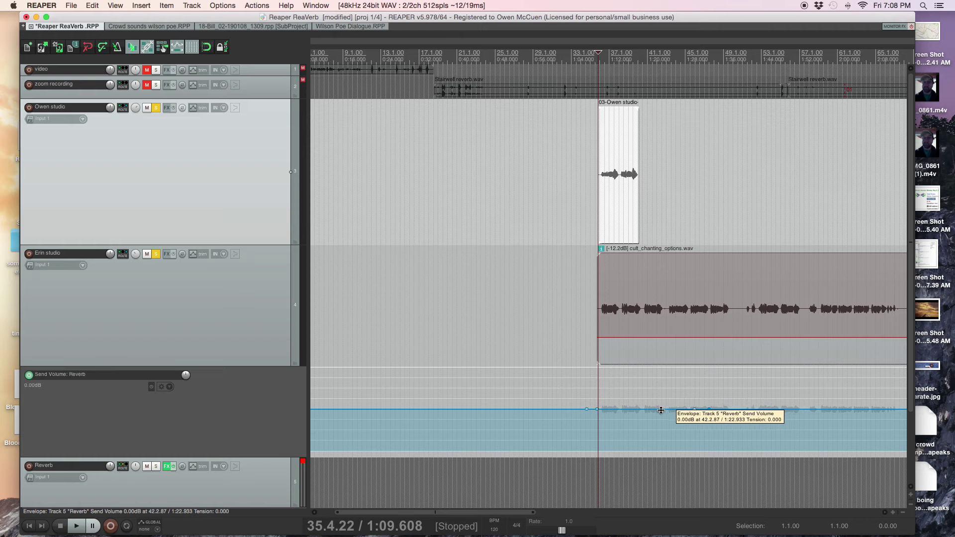
left_click_drag(659, 410, 663, 368)
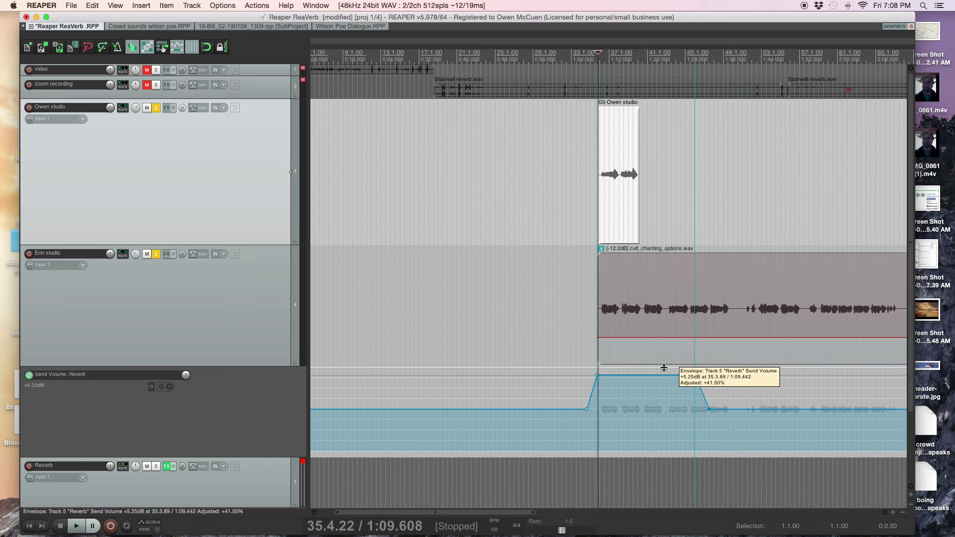
left_click(580, 369)
key("space")
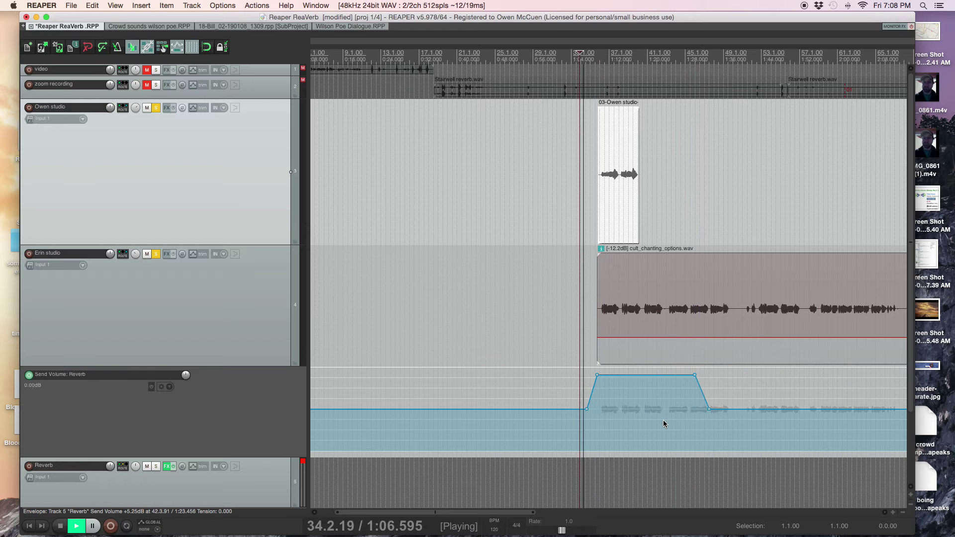
scroll(676, 437, "up", 2)
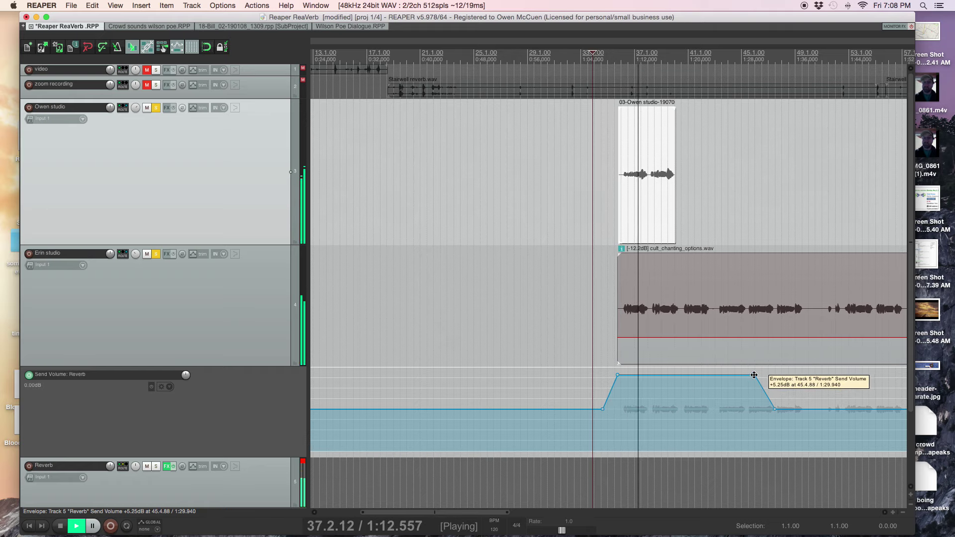
Unsolo Owen studio and reshape the send envelope to ease down through -0.45dB to silence
left_click(155, 107)
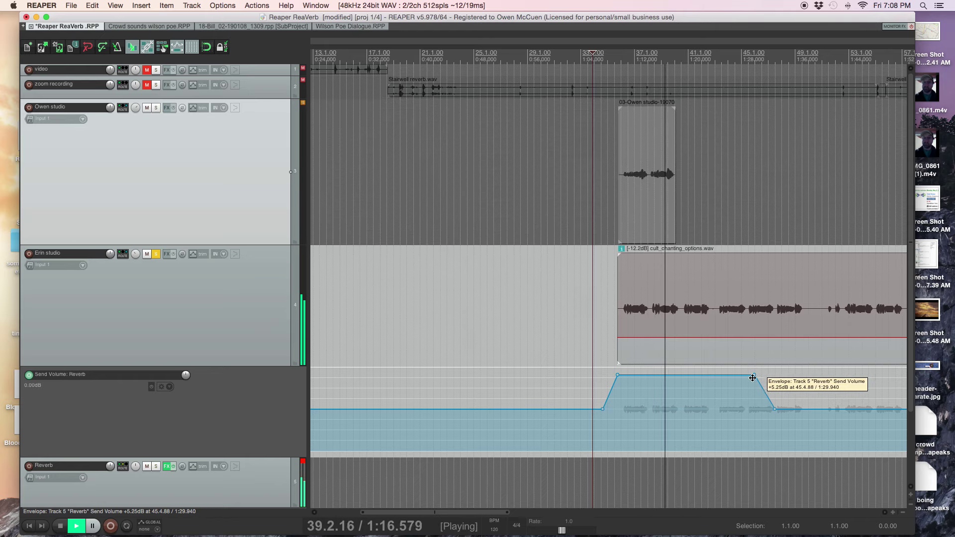
left_click_drag(752, 377, 677, 389)
left_click_drag(776, 410, 732, 415)
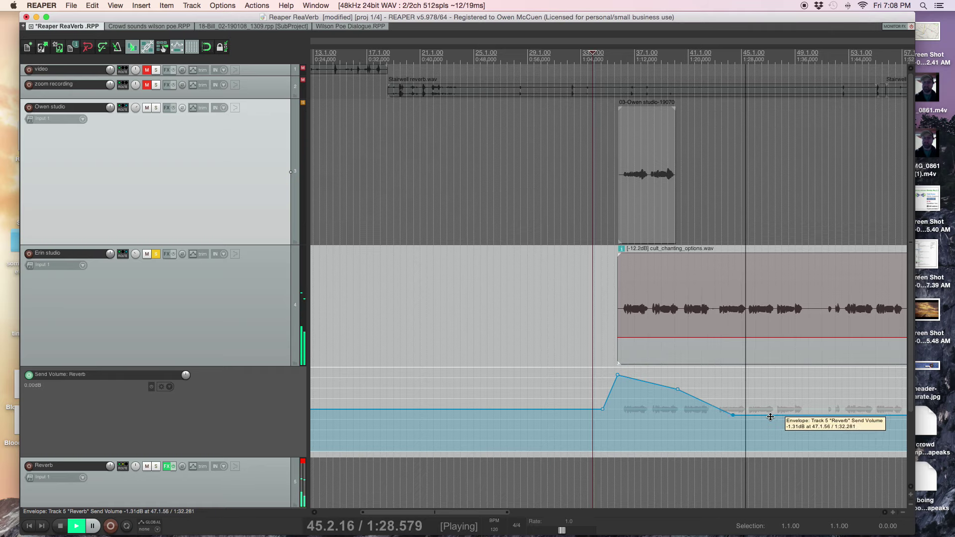
left_click_drag(771, 417, 750, 449)
Nudge an envelope point slightly lower, then collapse the send-volume lane to minimum height
left_click(716, 399)
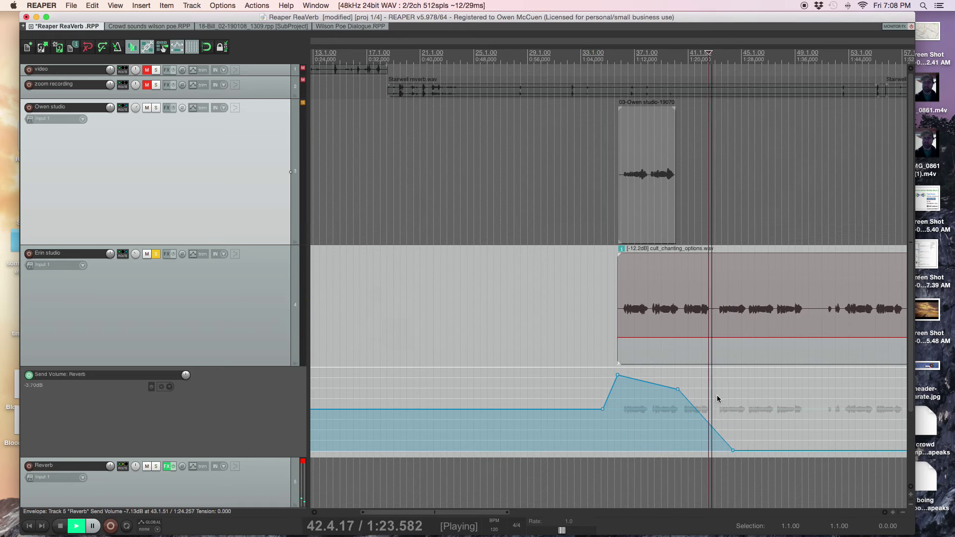
left_click(685, 390)
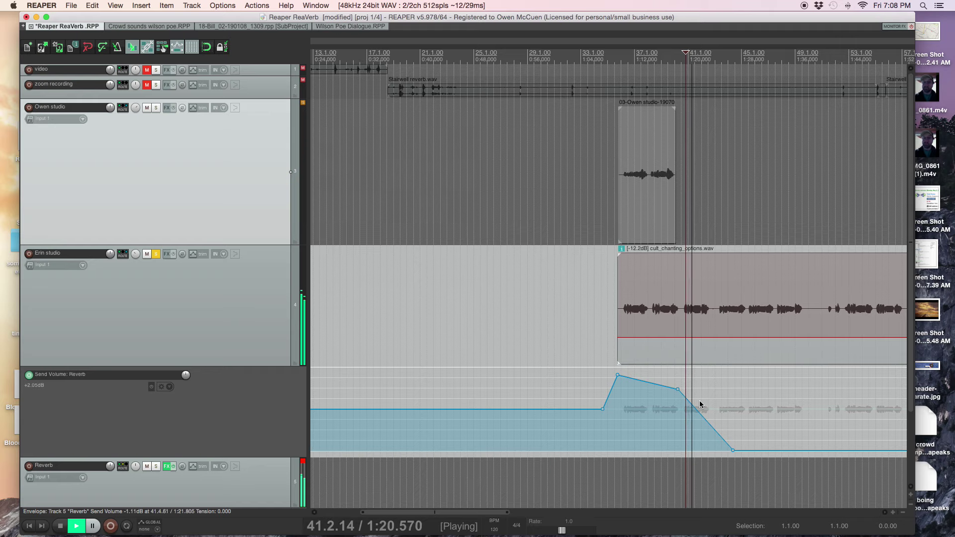
left_click_drag(678, 389, 671, 397)
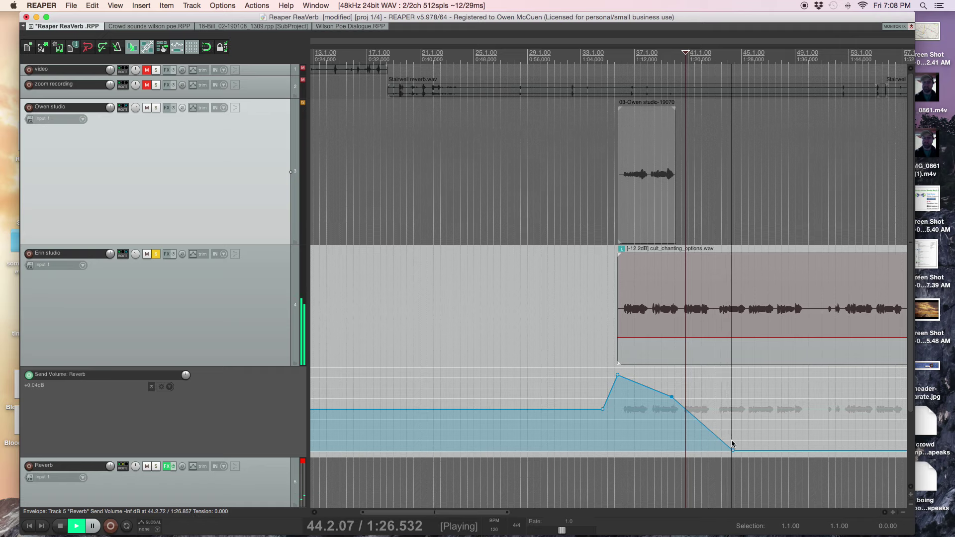
key("space")
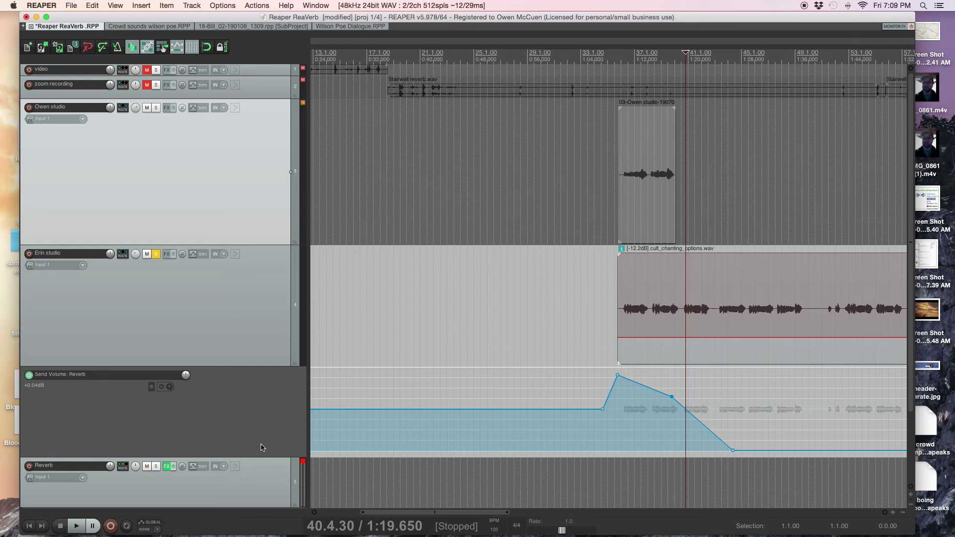
left_click_drag(261, 457, 268, 277)
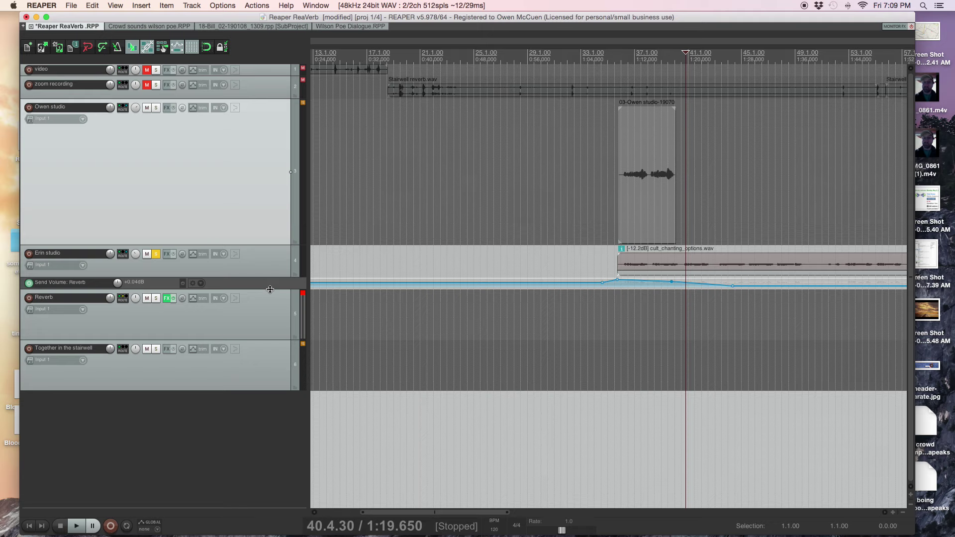
Solo the upper studio dialogue track and play it from just before the dialogue clip
left_click(611, 264)
left_click(156, 108)
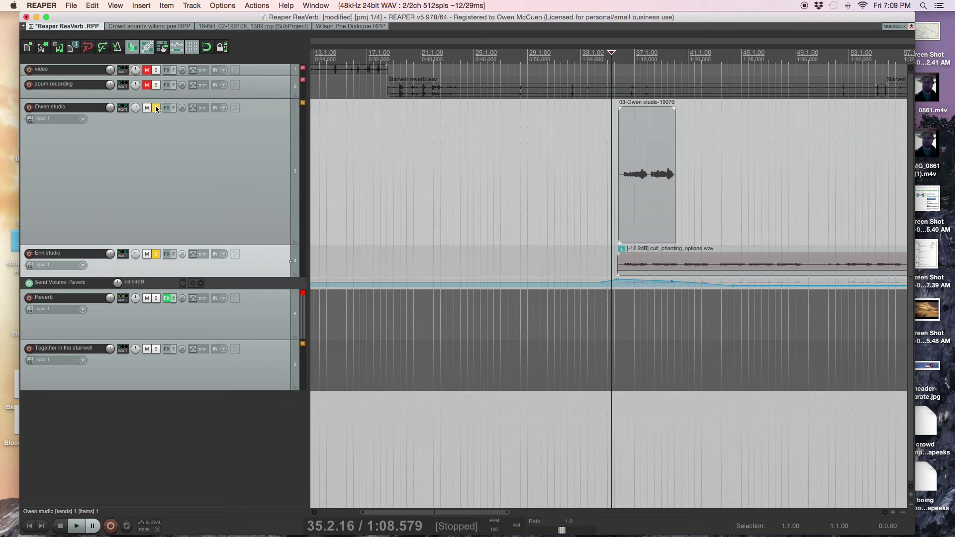
key("space")
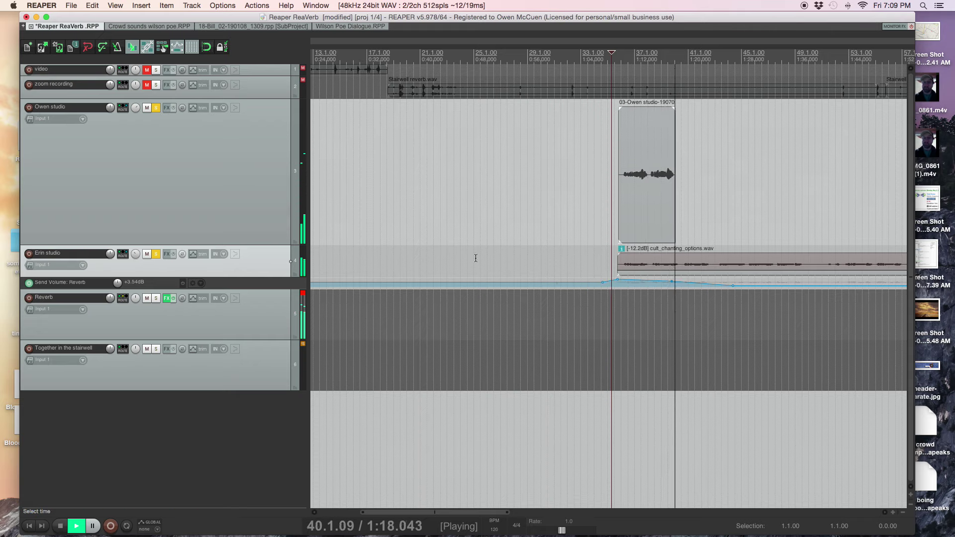
key("space")
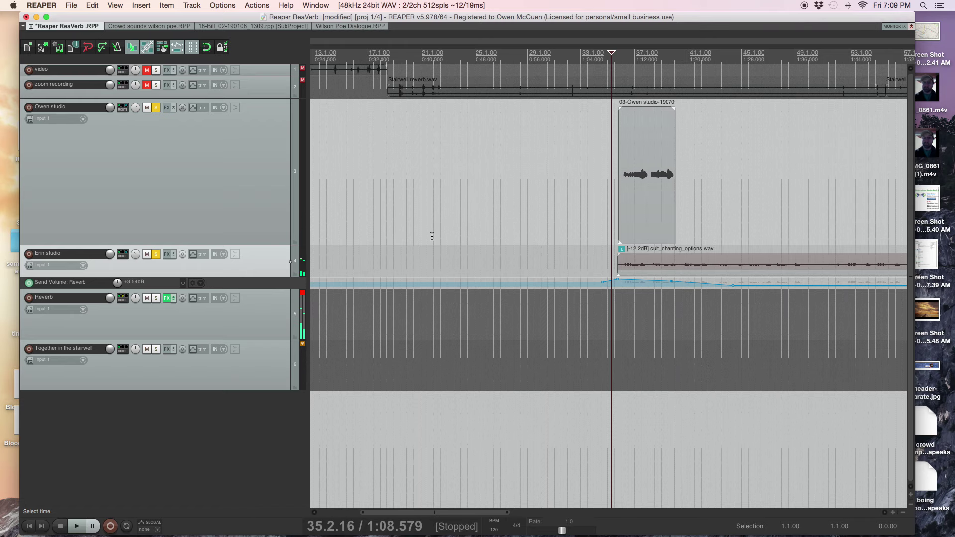
Trim the cult_chanting_options clip to a short piece and replay the dialogue clip
scroll(432, 236, "down", 5)
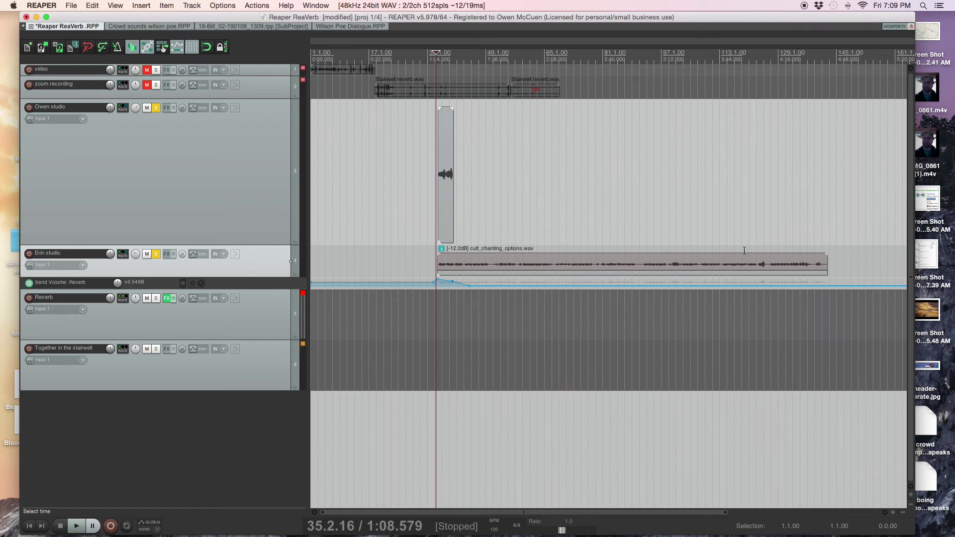
left_click_drag(826, 263, 455, 253)
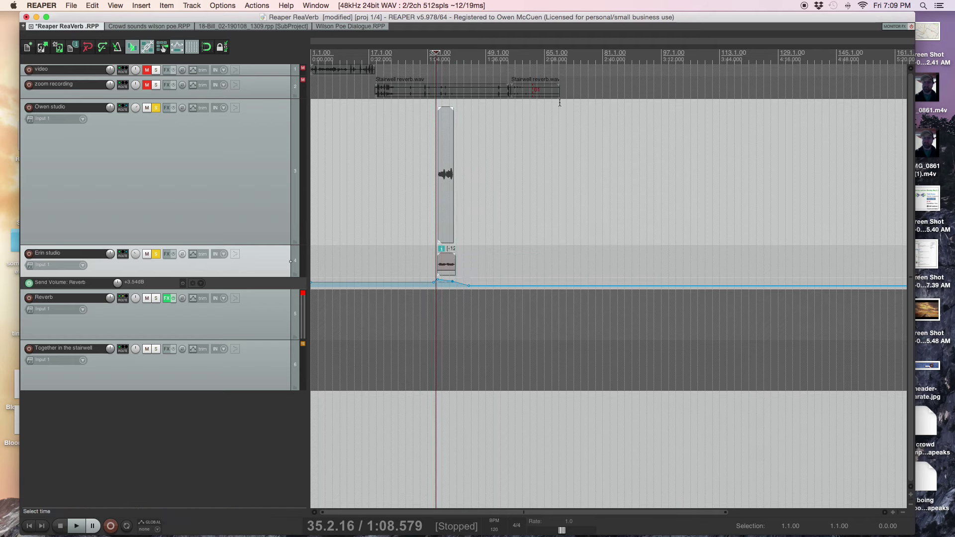
left_click(458, 264)
scroll(369, 326, "down", 1)
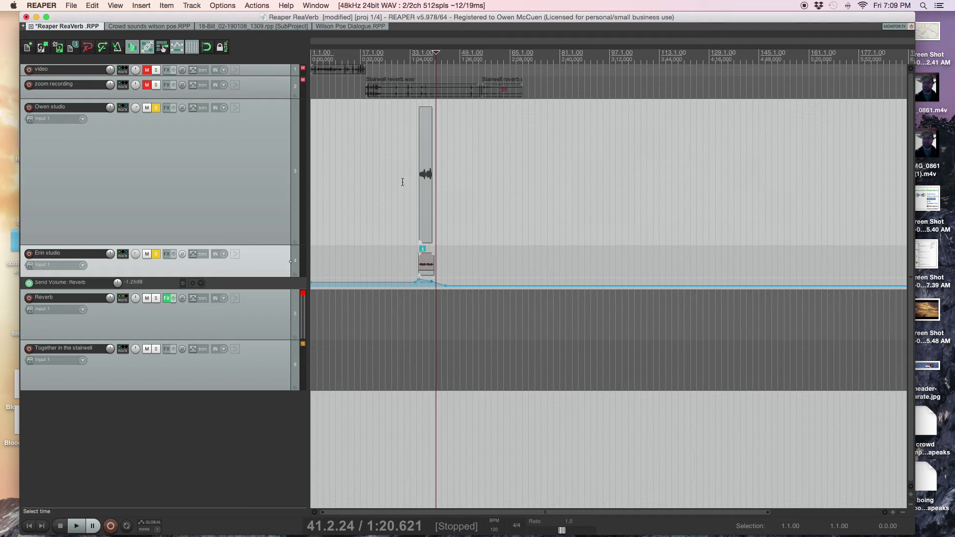
left_click(420, 191)
key("space")
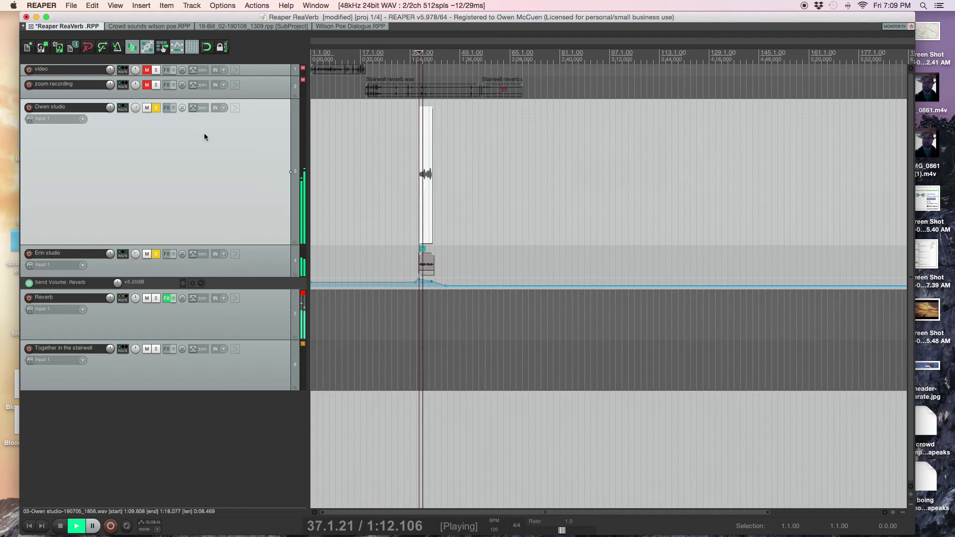
Unmute and solo the zoom recording track, audition it, and make it much taller
left_click(146, 85)
key("space")
left_click(156, 85)
key("space")
left_click(406, 103)
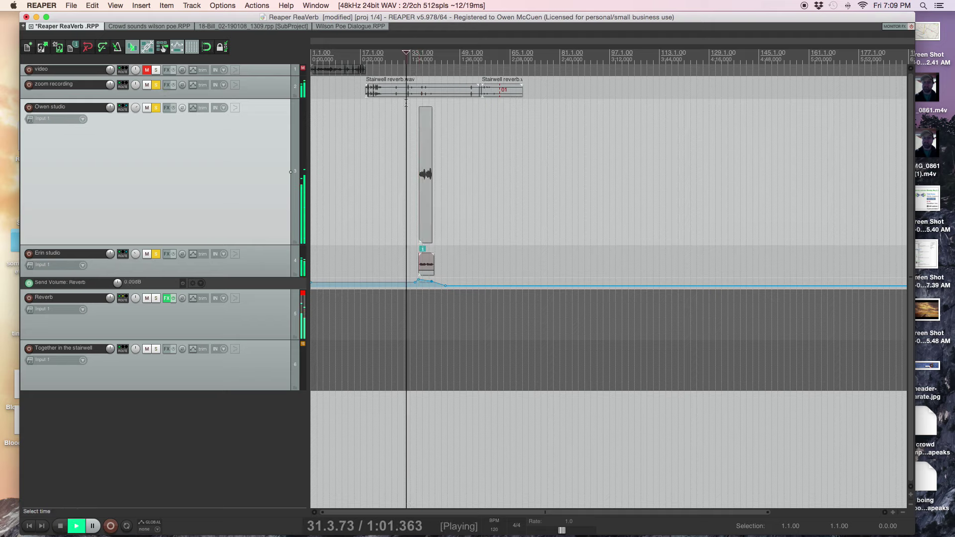
key("space")
key("space")
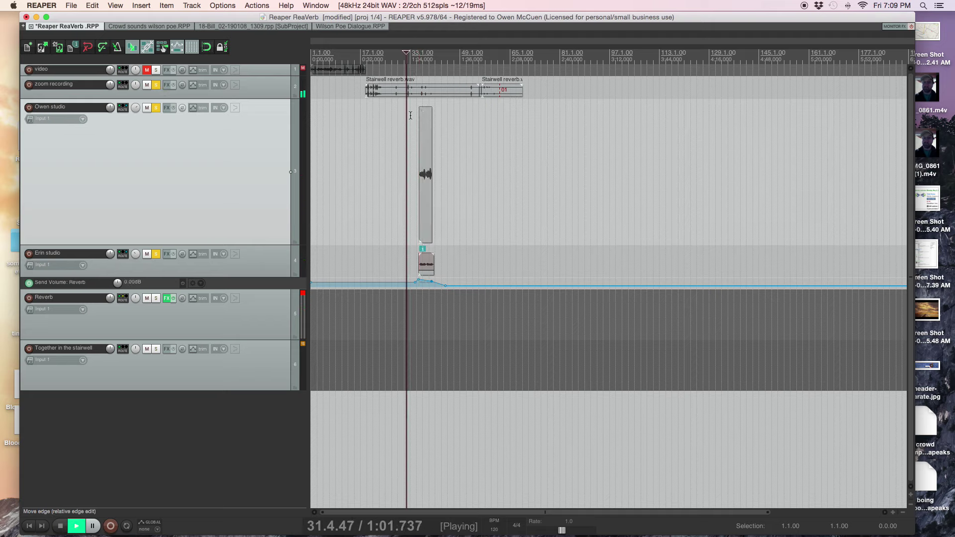
left_click_drag(274, 98, 260, 215)
Play the Stairwell reverb.wav clip, then zoom out and scroll to show its full length
scroll(409, 247, "up", 5)
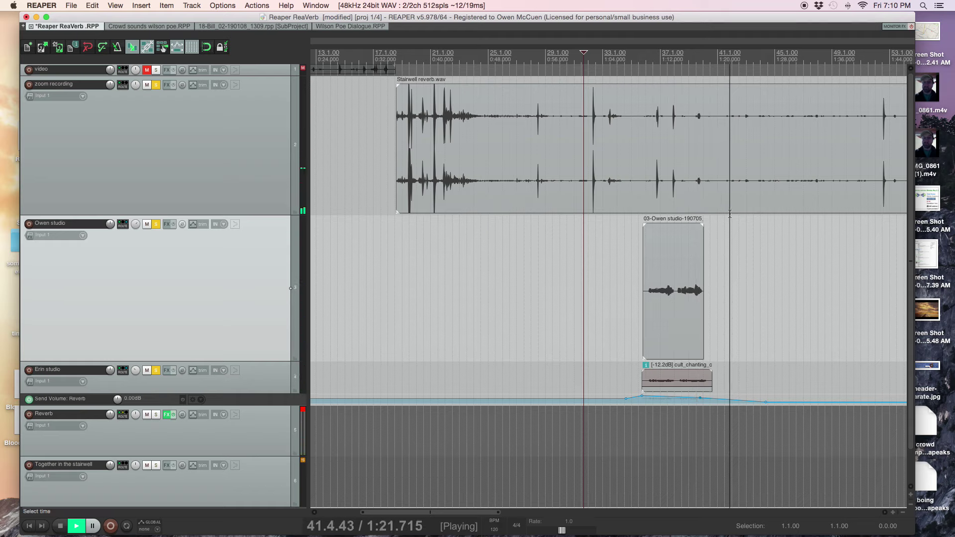
key("space")
left_click(690, 208)
key("space")
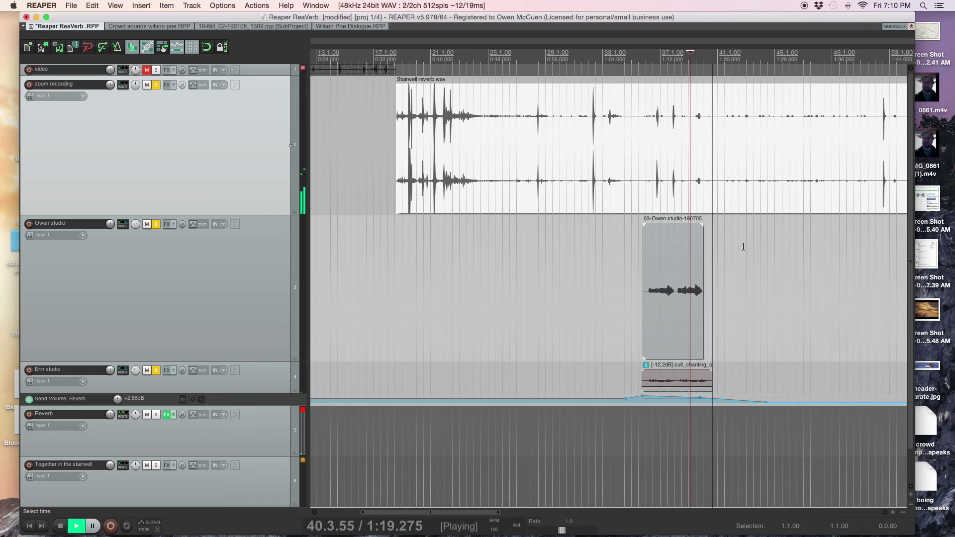
key("space")
scroll(492, 225, "down", 5)
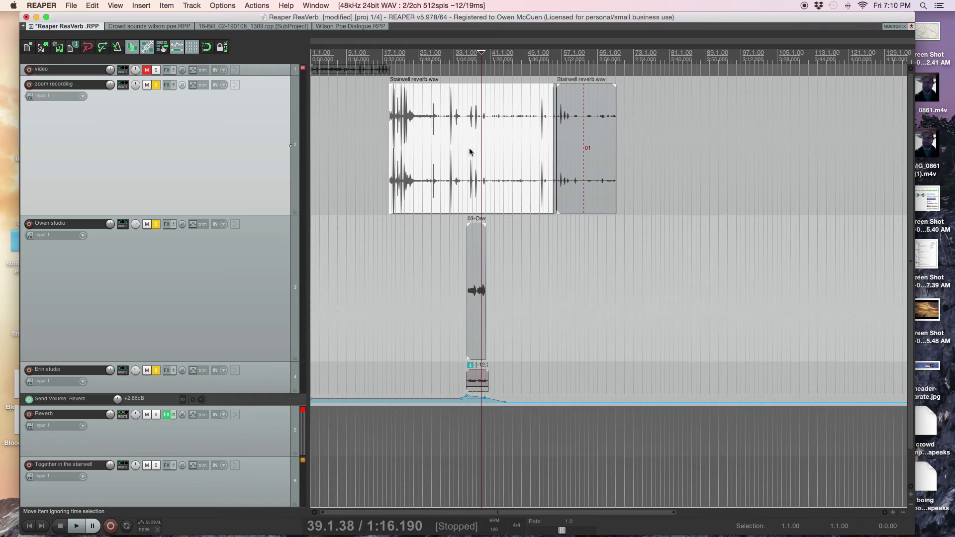
scroll(193, 301, "down", 2)
scroll(192, 300, "right", 1)
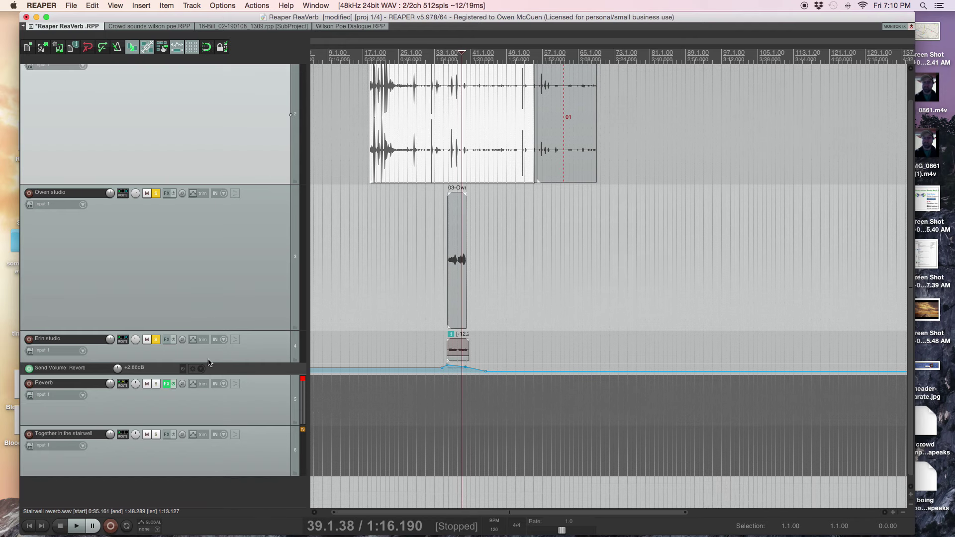
In the Reverb track's ReaVerb, lengthen the impulse's max length and start it at 58 ms
left_click(165, 384)
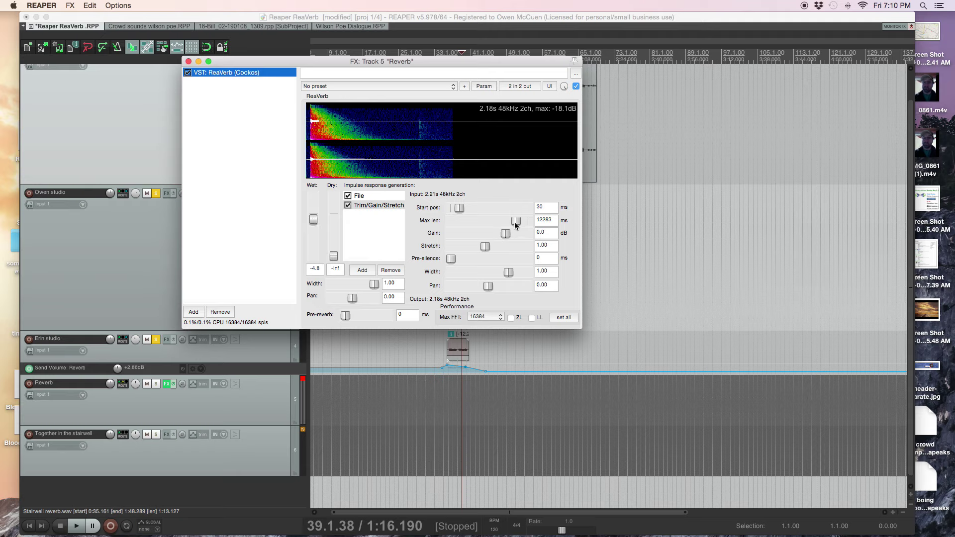
left_click_drag(515, 224, 524, 222)
left_click_drag(462, 211, 464, 211)
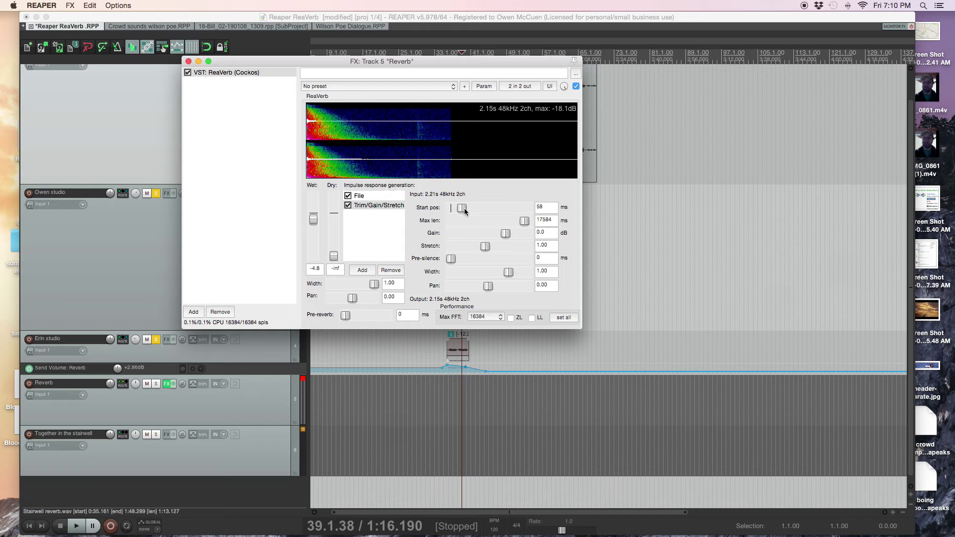
Audition the retrimmed 2.15 s stairwell reverb, then close the ReaVerb window
key("space")
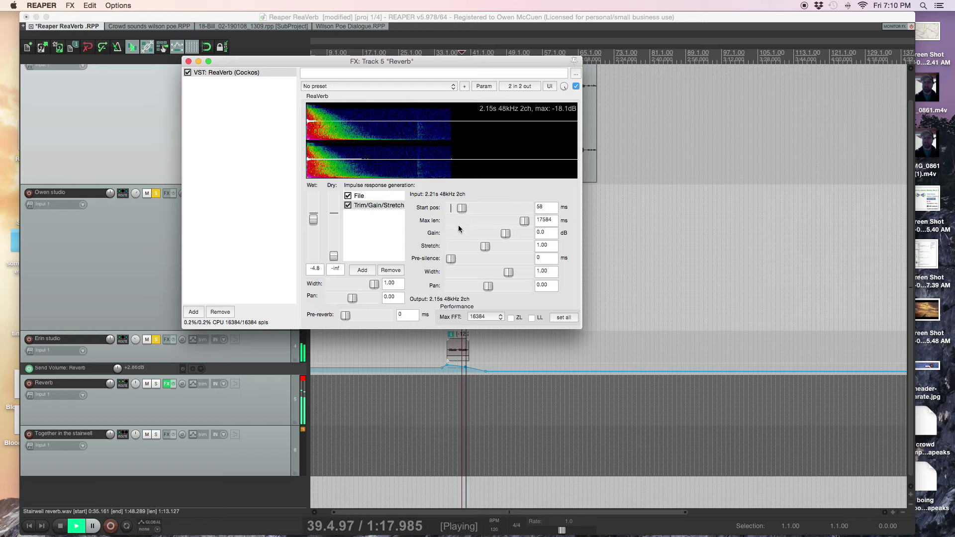
key("space")
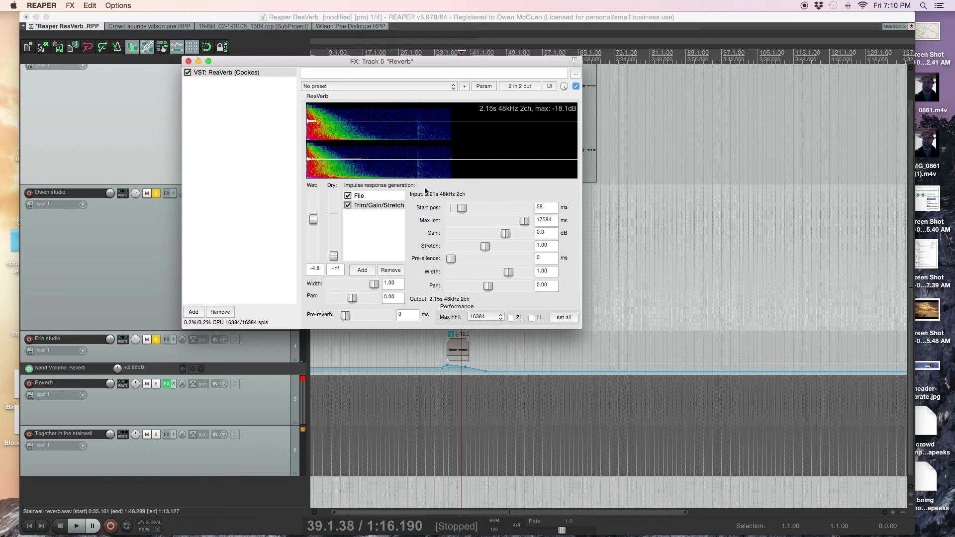
left_click(188, 62)
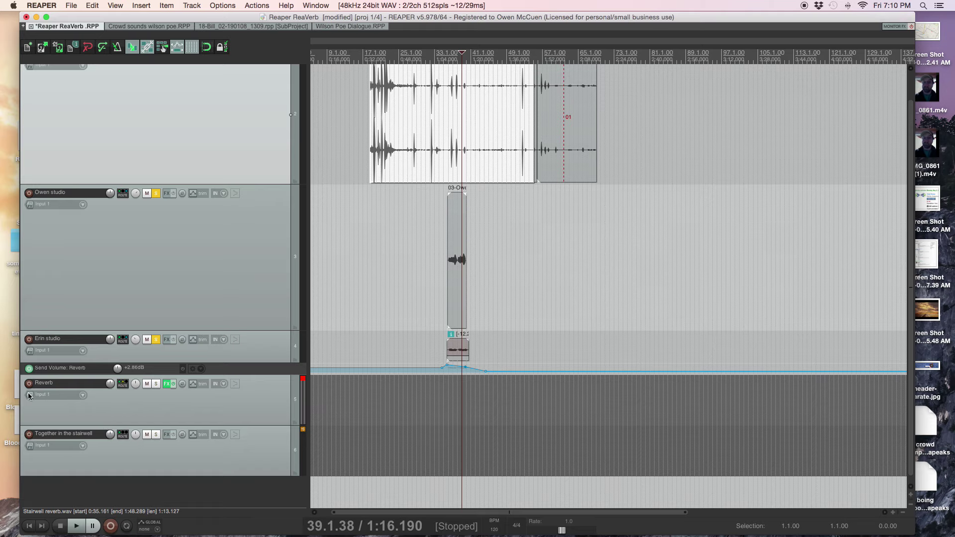
left_click(54, 389)
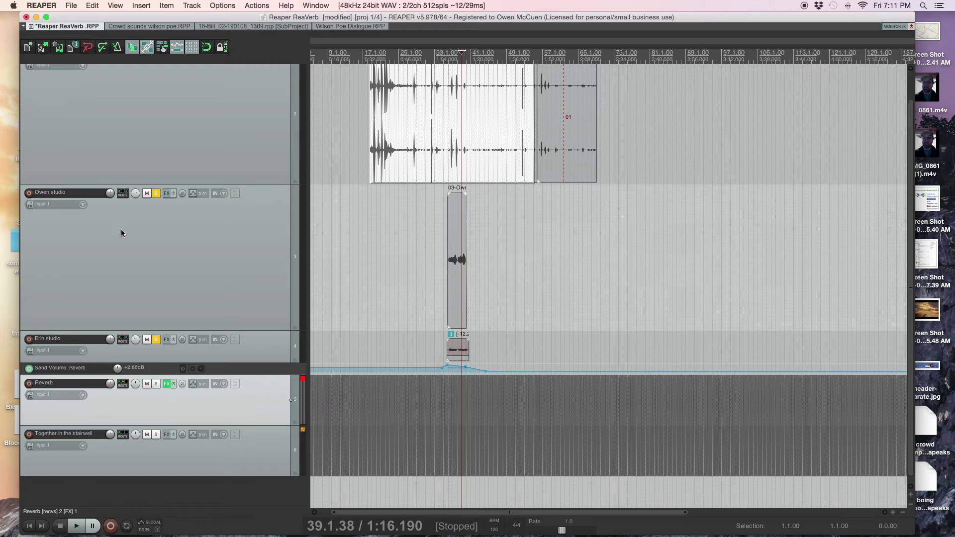
scroll(113, 165, "up", 2)
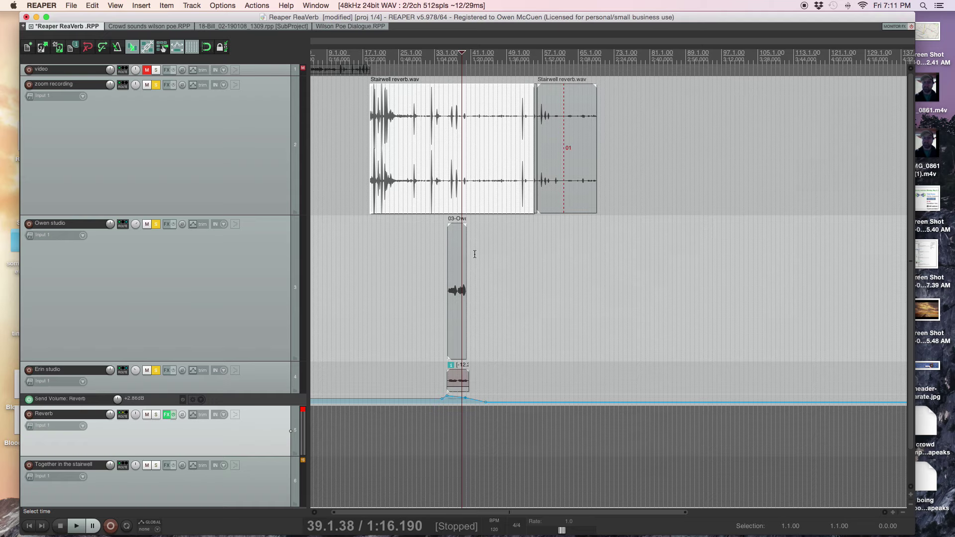
left_click(364, 197)
scroll(381, 229, "down", 2)
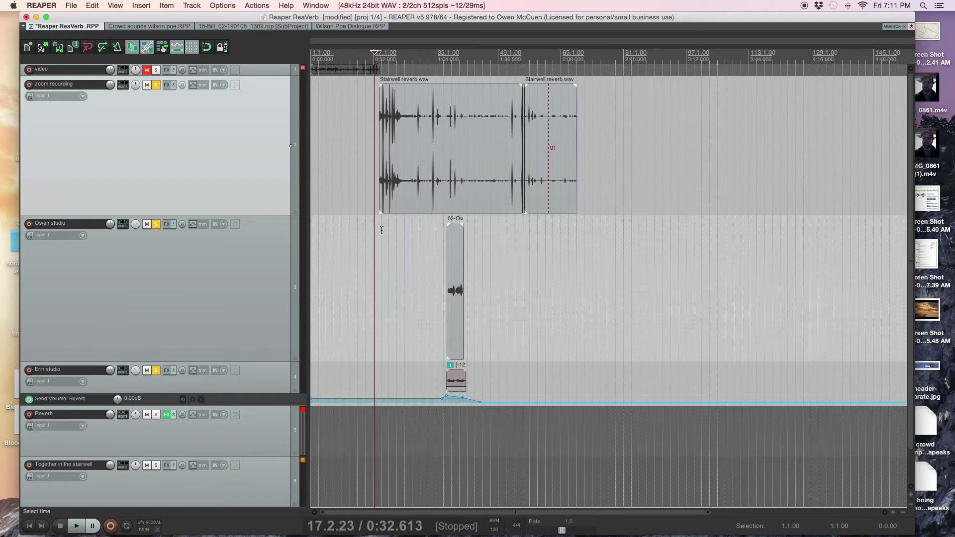
left_click(443, 241)
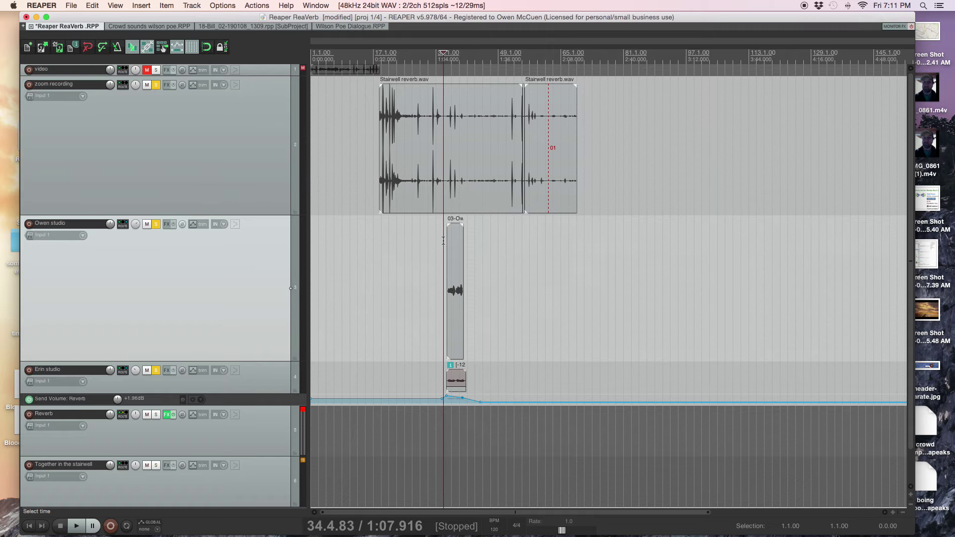